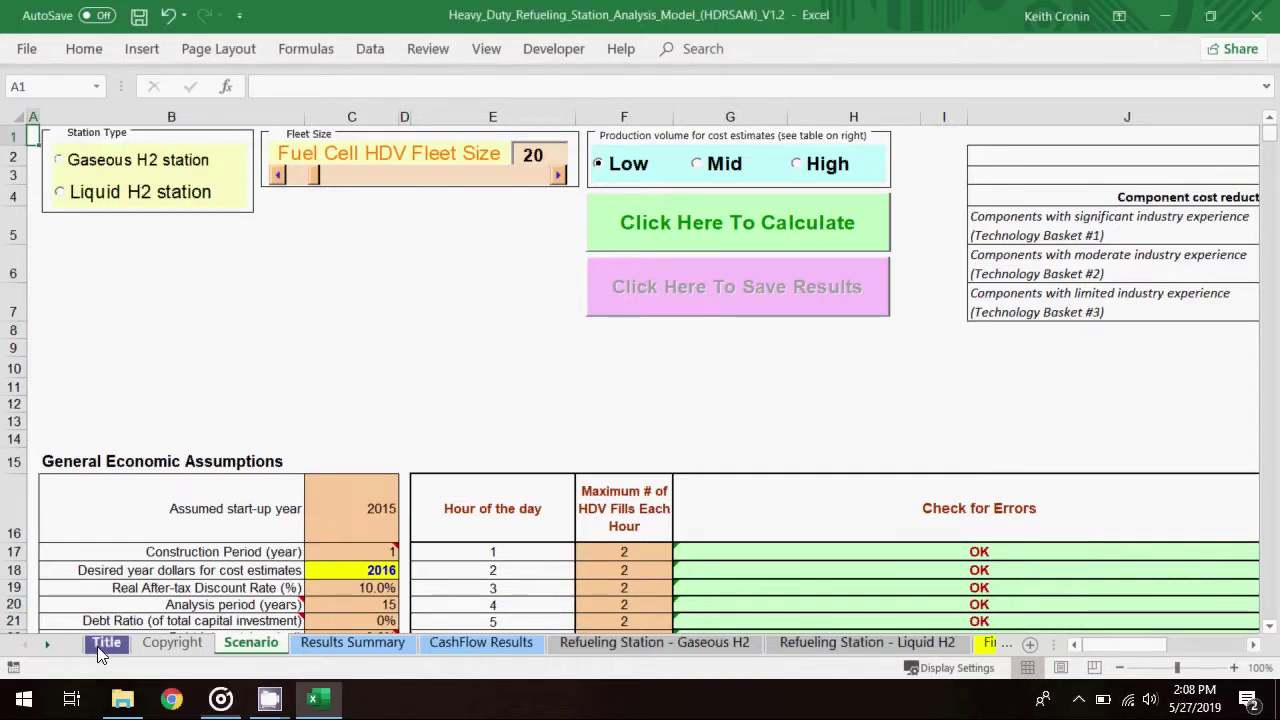
On the Title sheet, review the legend colours: calculated, input required, optional input, H2A guidelines, dropdown cells
left_click(104, 643)
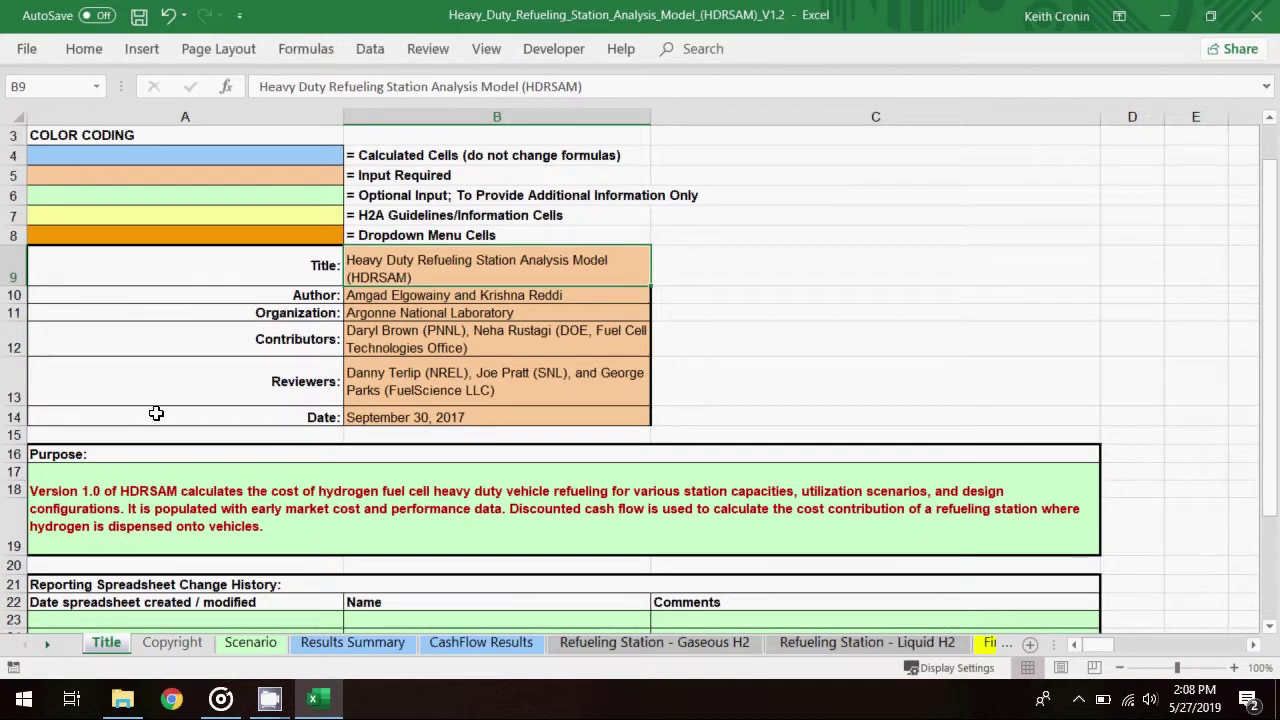
left_click(205, 149)
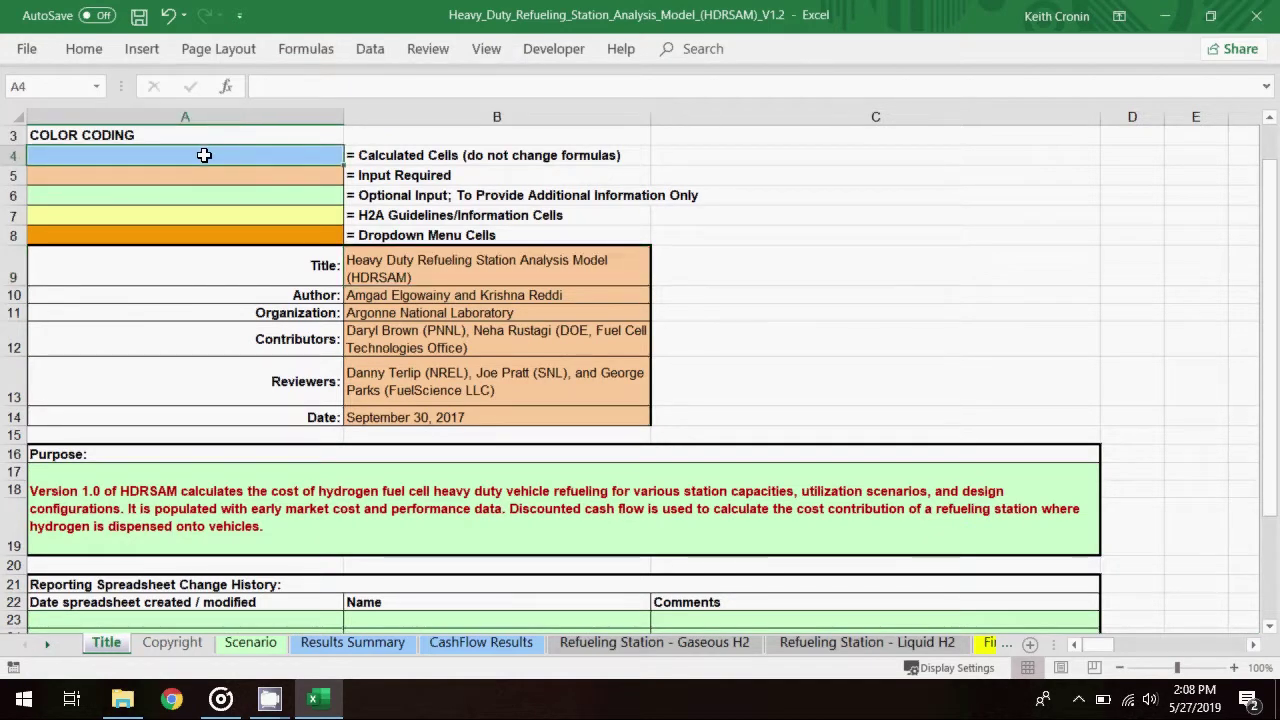
left_click(206, 177)
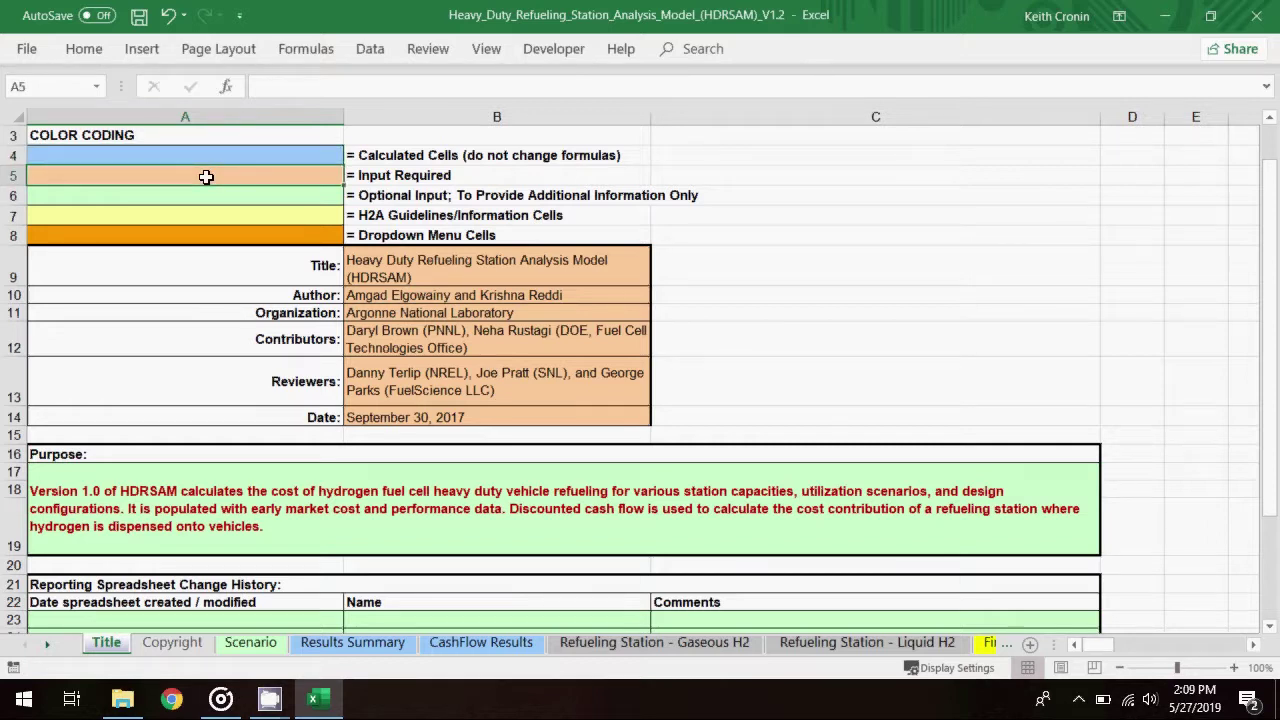
left_click(202, 197)
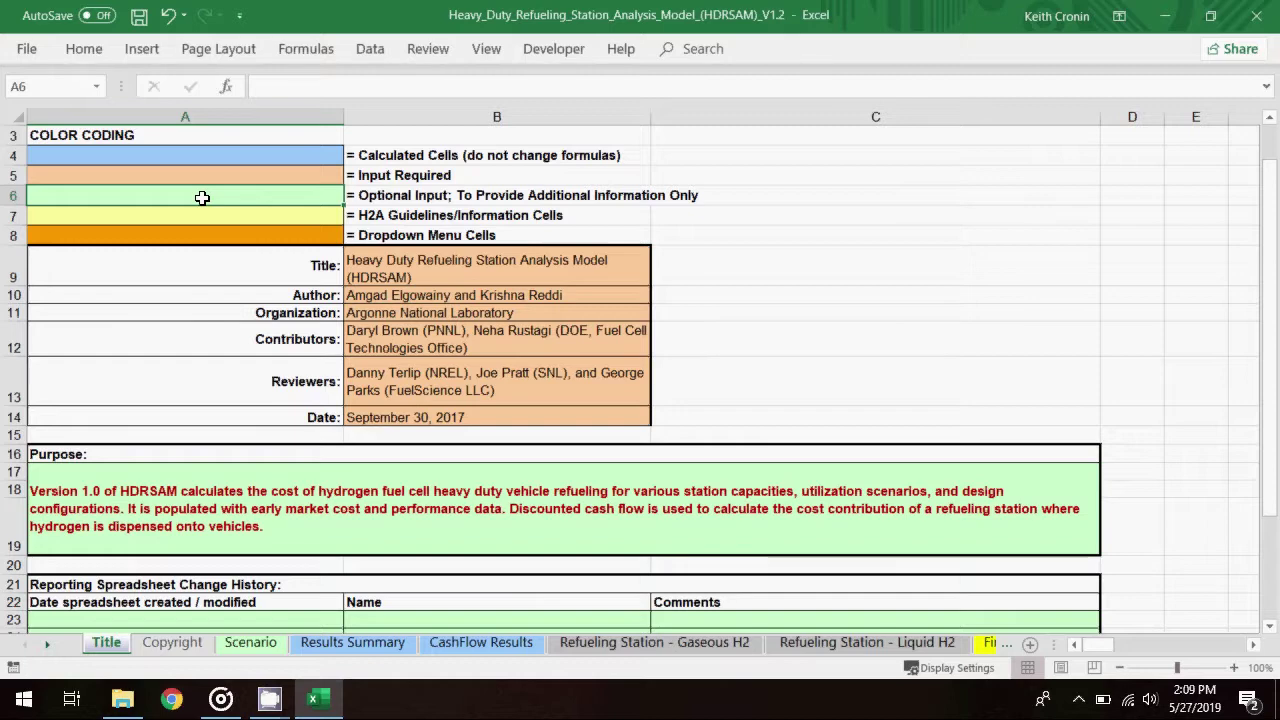
left_click(201, 214)
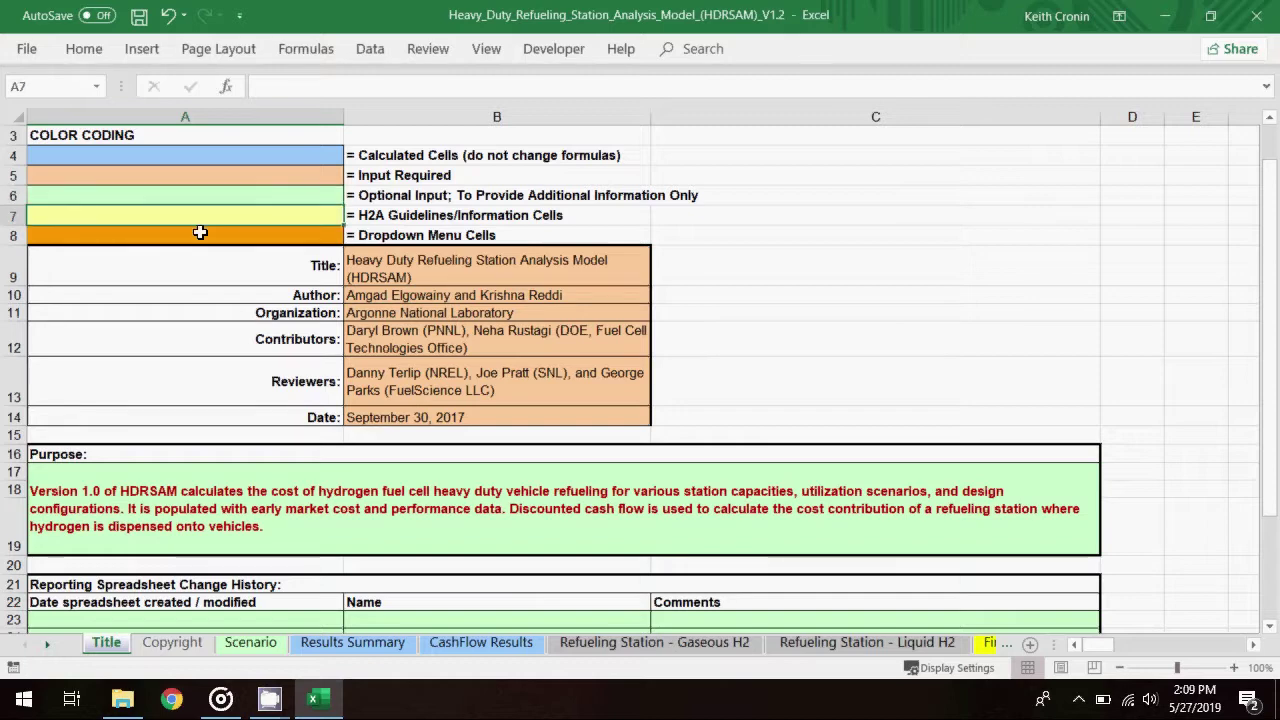
left_click(200, 232)
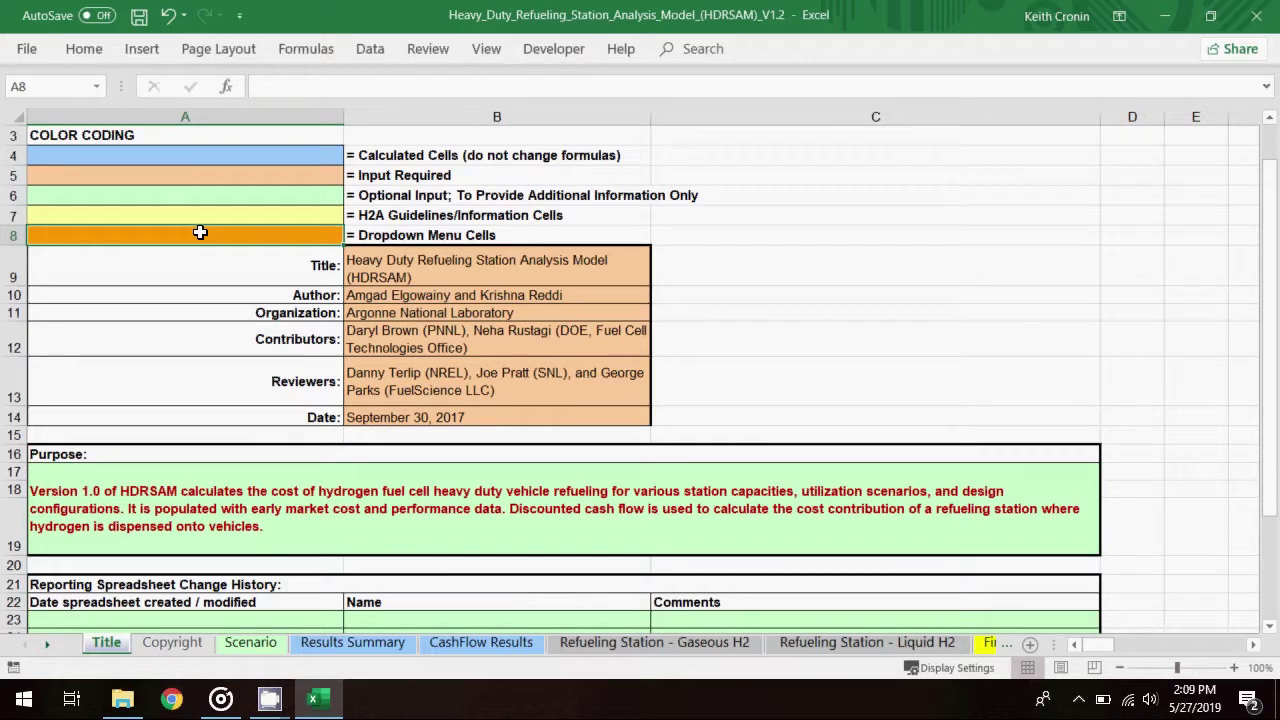
Back on the Scenario sheet, review the General Economic Assumptions, fueling rate and vehicle fill time
left_click(270, 650)
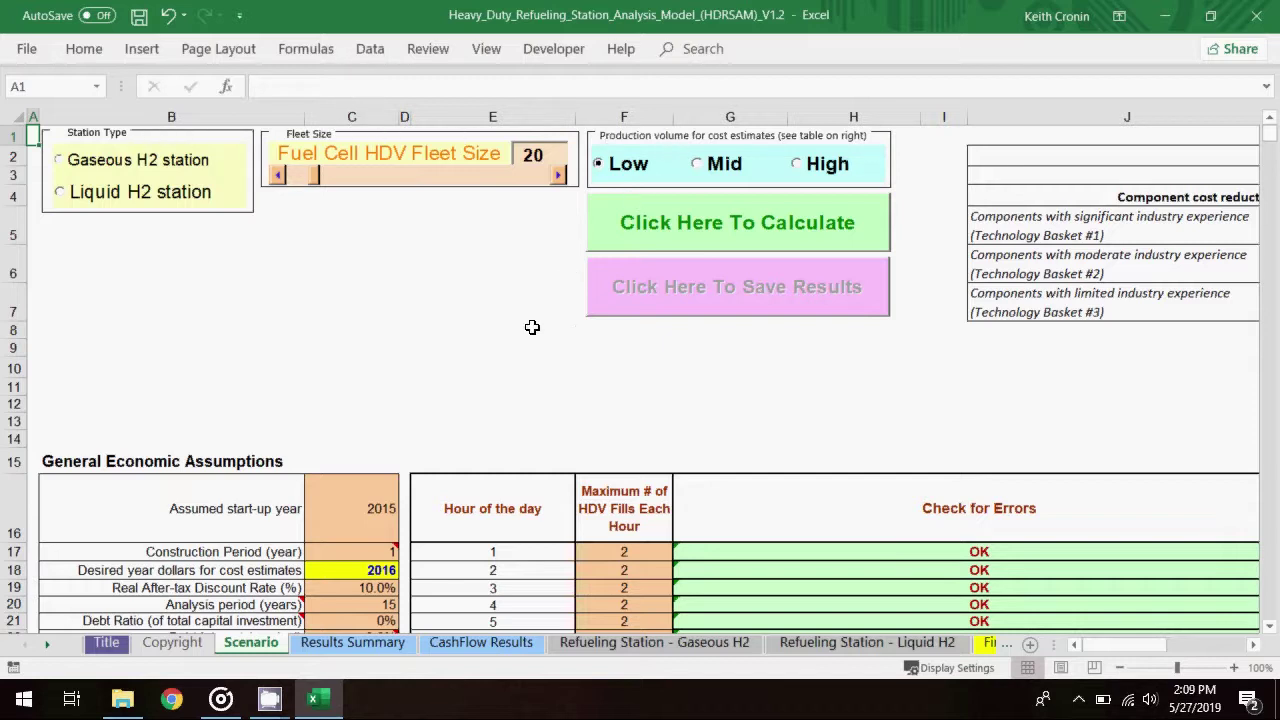
scroll(532, 327, "down", 2)
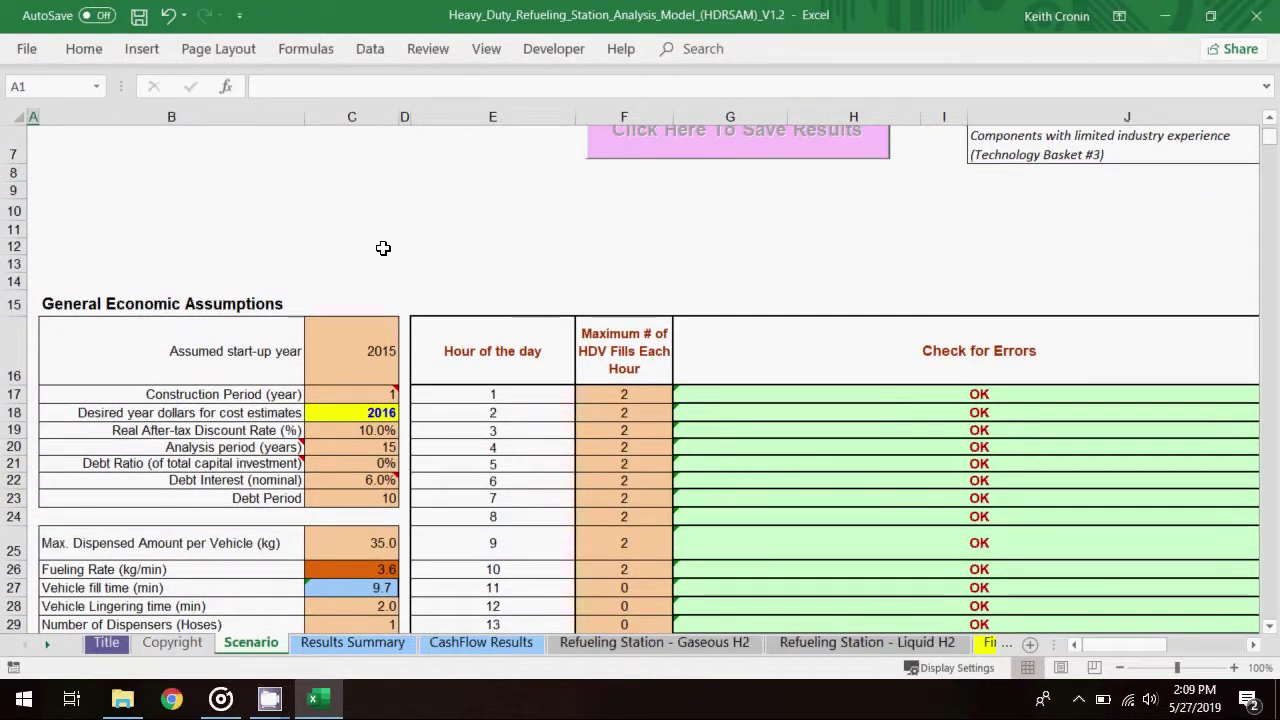
left_click(274, 300)
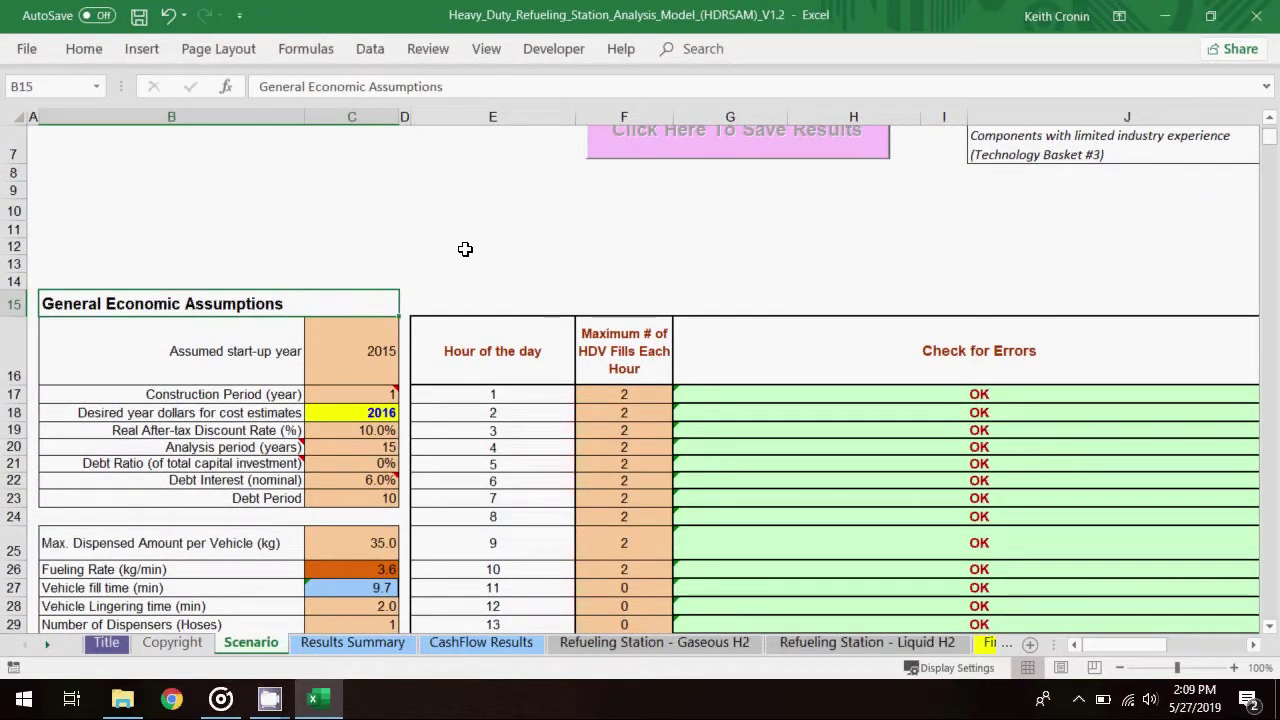
scroll(200, 420, "down", 2)
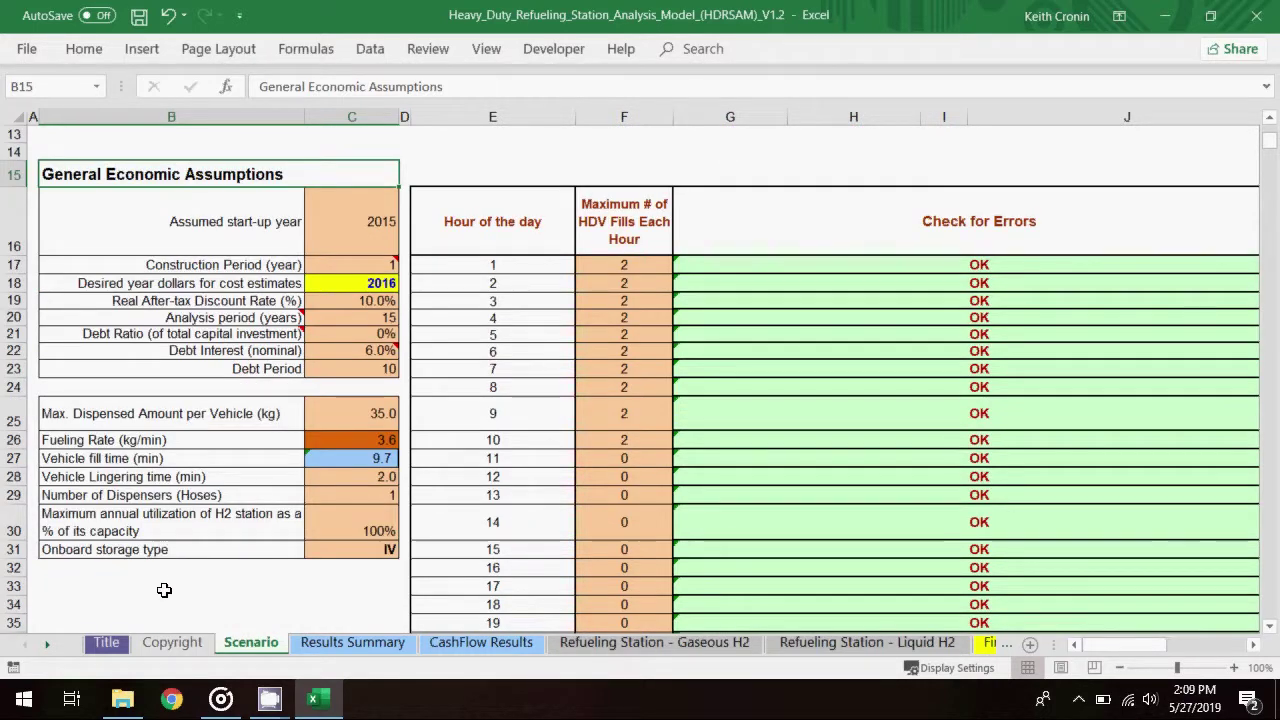
left_click(212, 441)
left_click(212, 457)
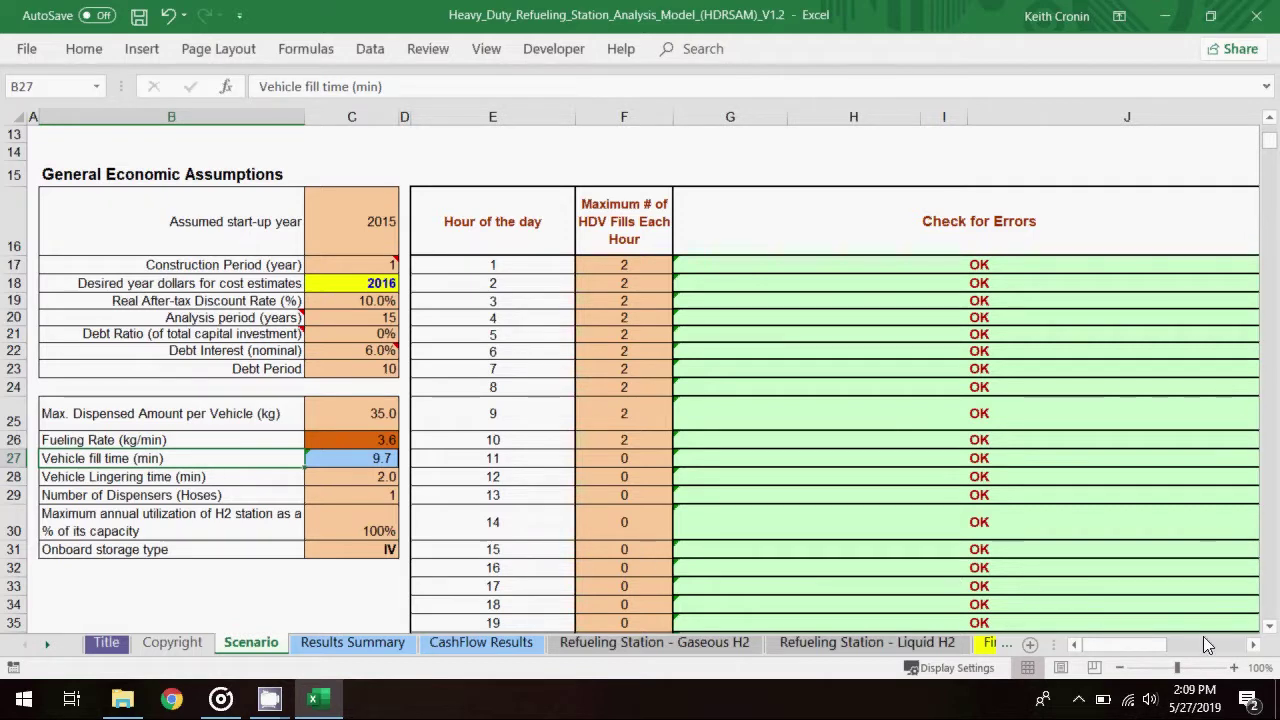
Review the hourly HDV fill column (2 fills for hours 1–10, 20 total) and its error check
left_click(1252, 645)
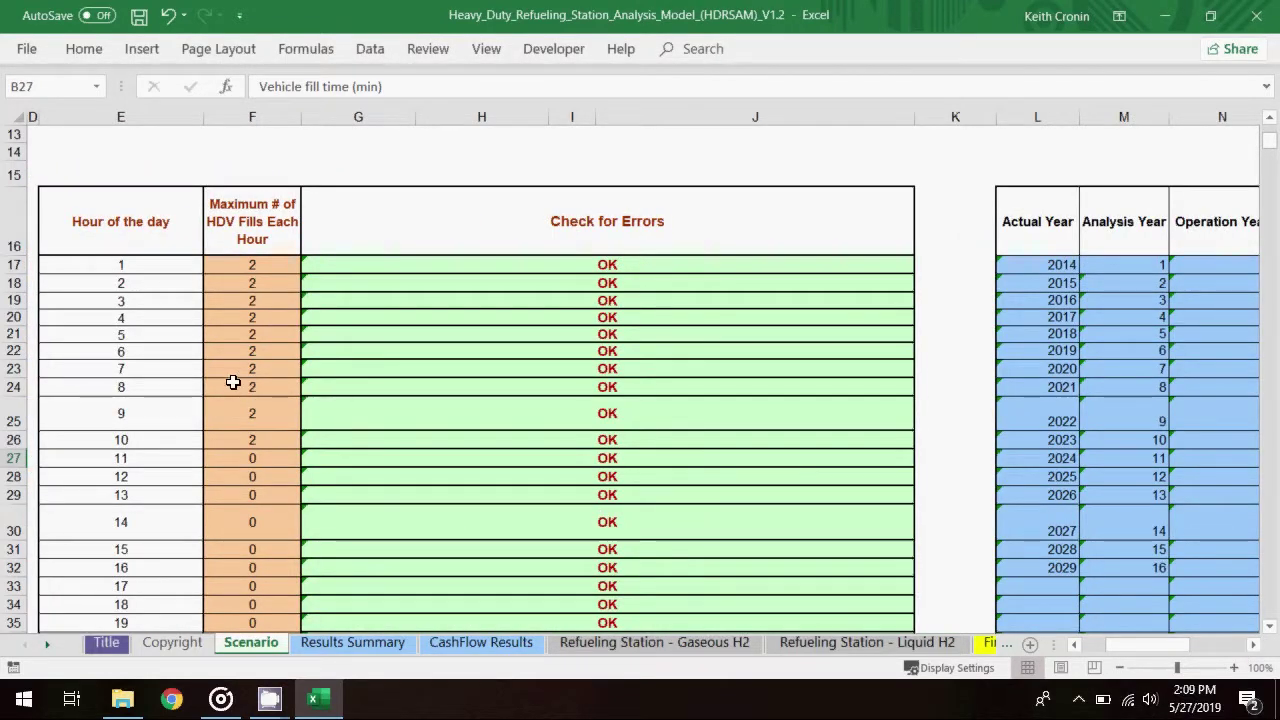
scroll(232, 382, "down", 3)
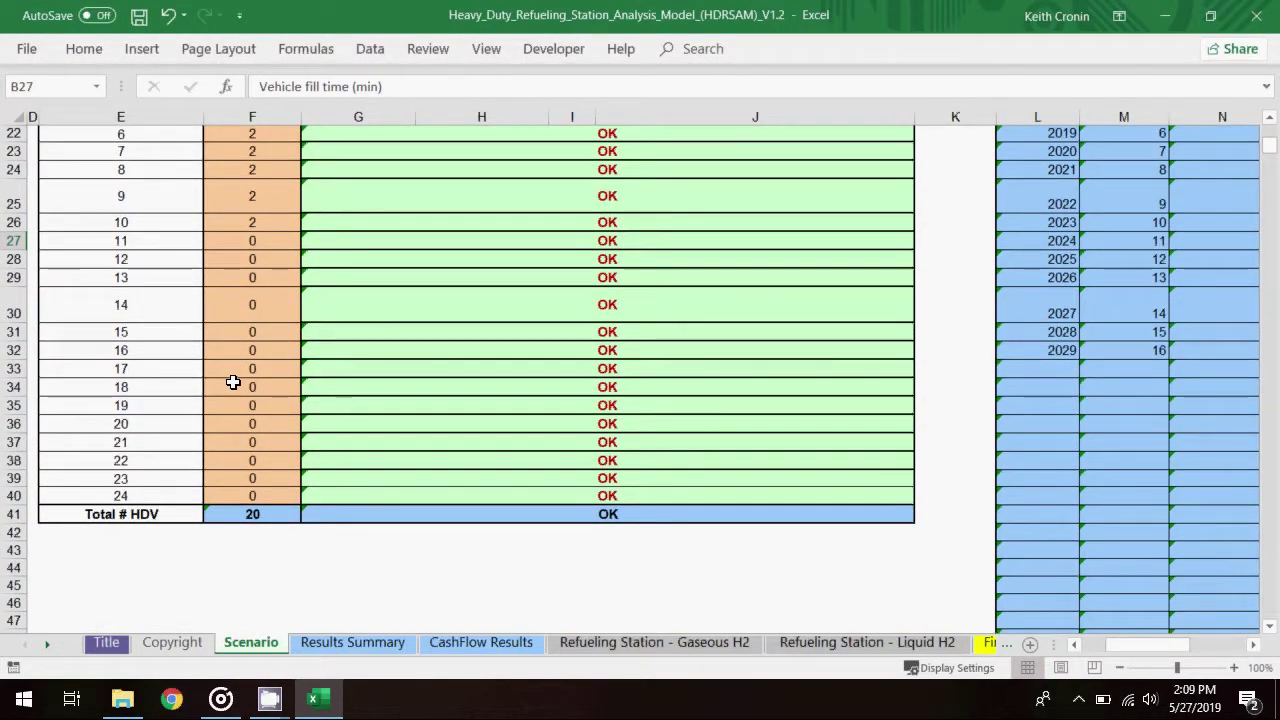
scroll(232, 382, "up", 3)
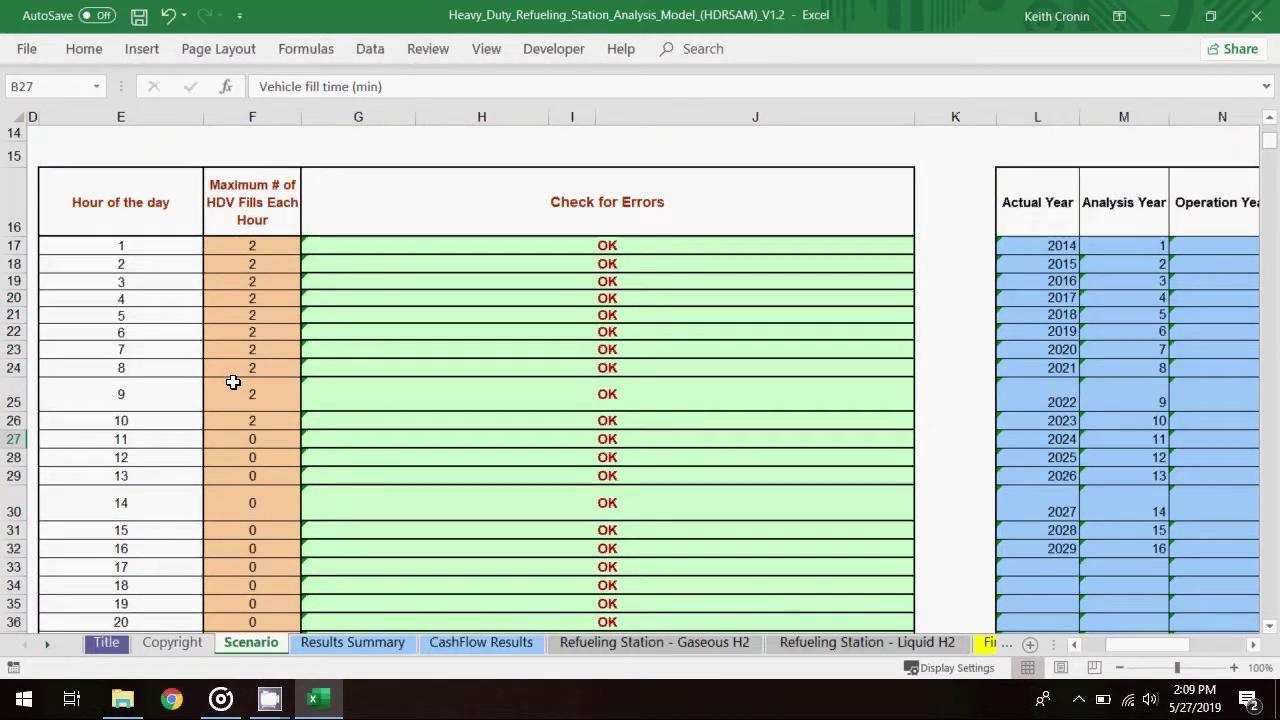
left_click(286, 209)
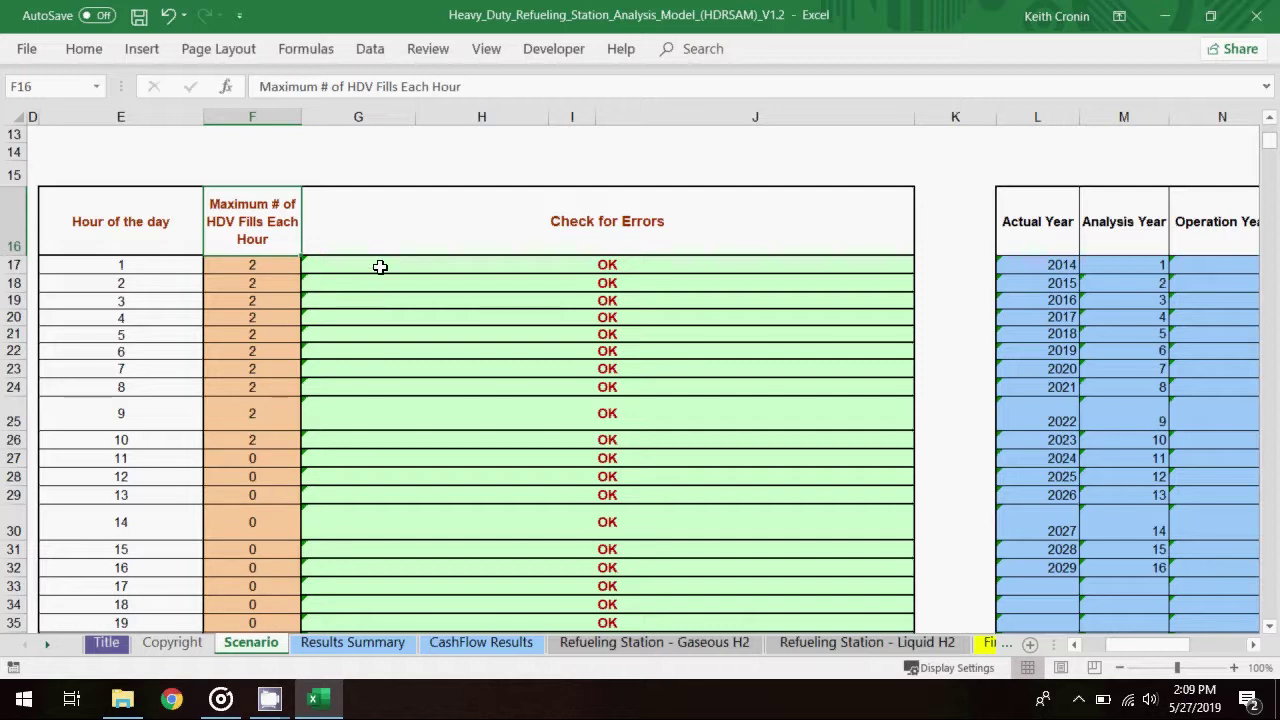
left_click(380, 267)
Change the fuel cell HDV fleet size from 20 to 21
scroll(300, 275, "up", 4)
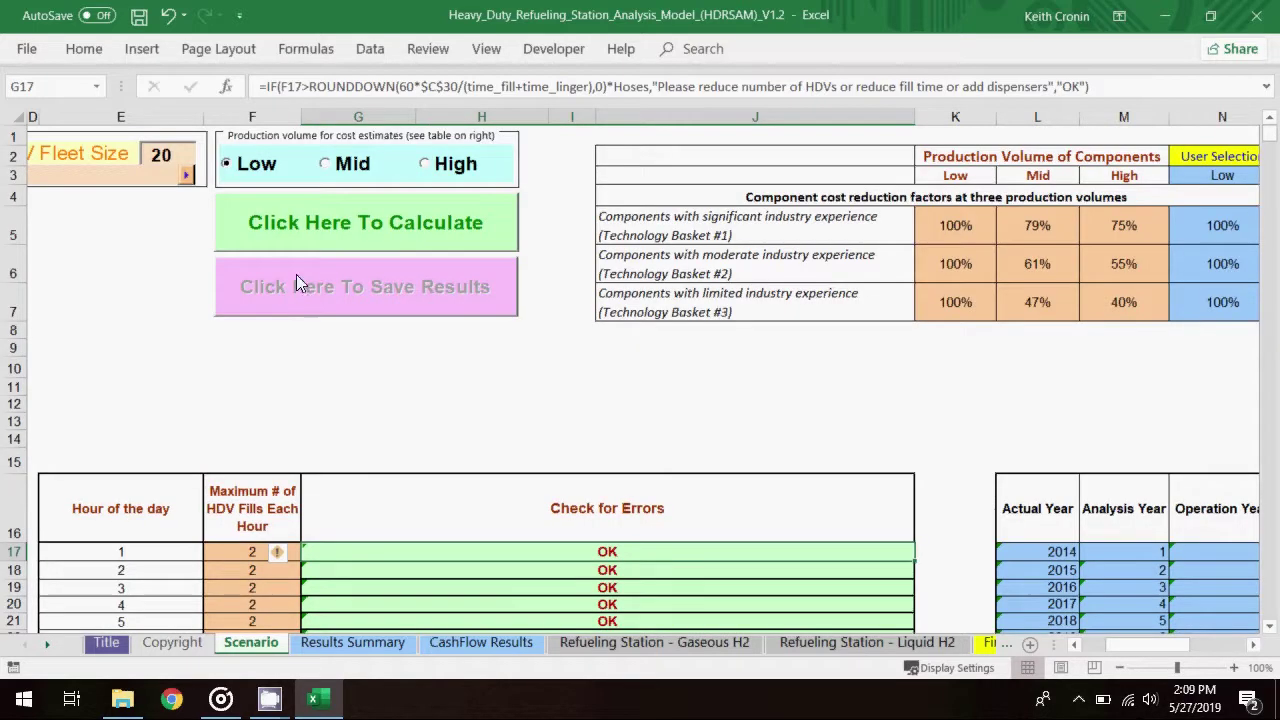
left_click(175, 160)
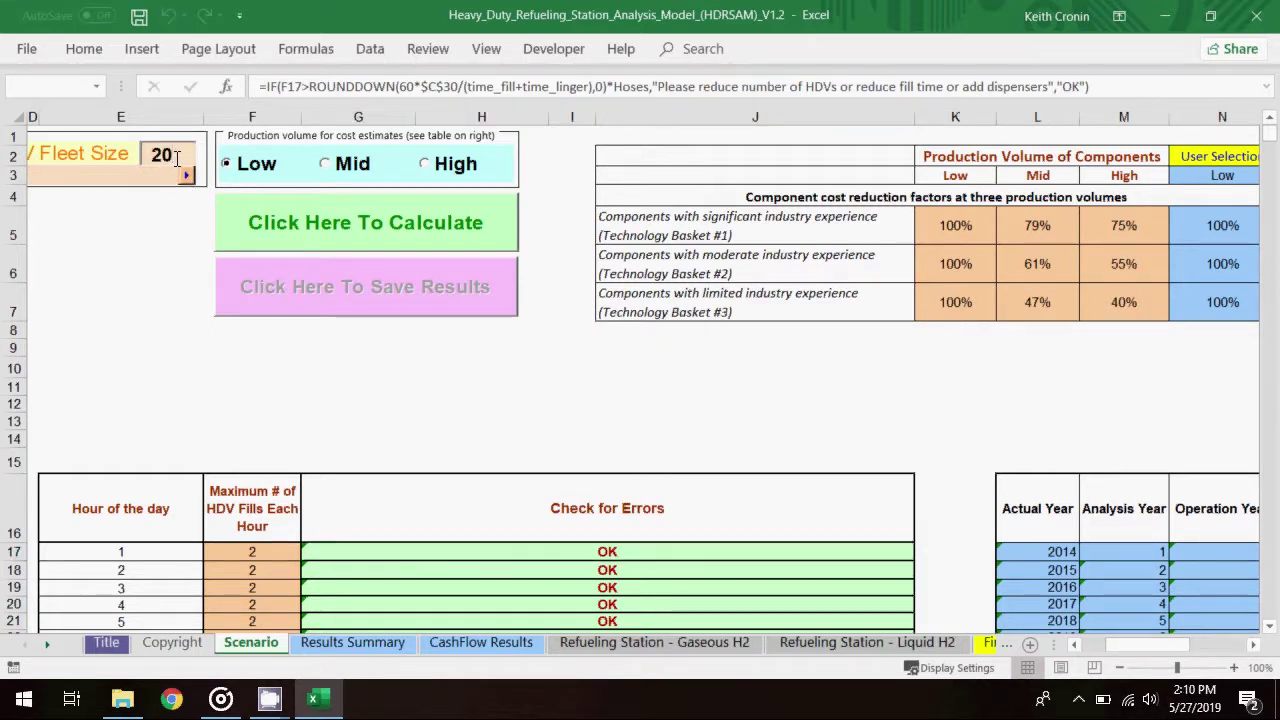
key("BackSpace")
type("1")
left_click(335, 480)
Inspect the vehicle-count mismatch warning formula, then review fill time and number of dispensers
left_click(470, 458)
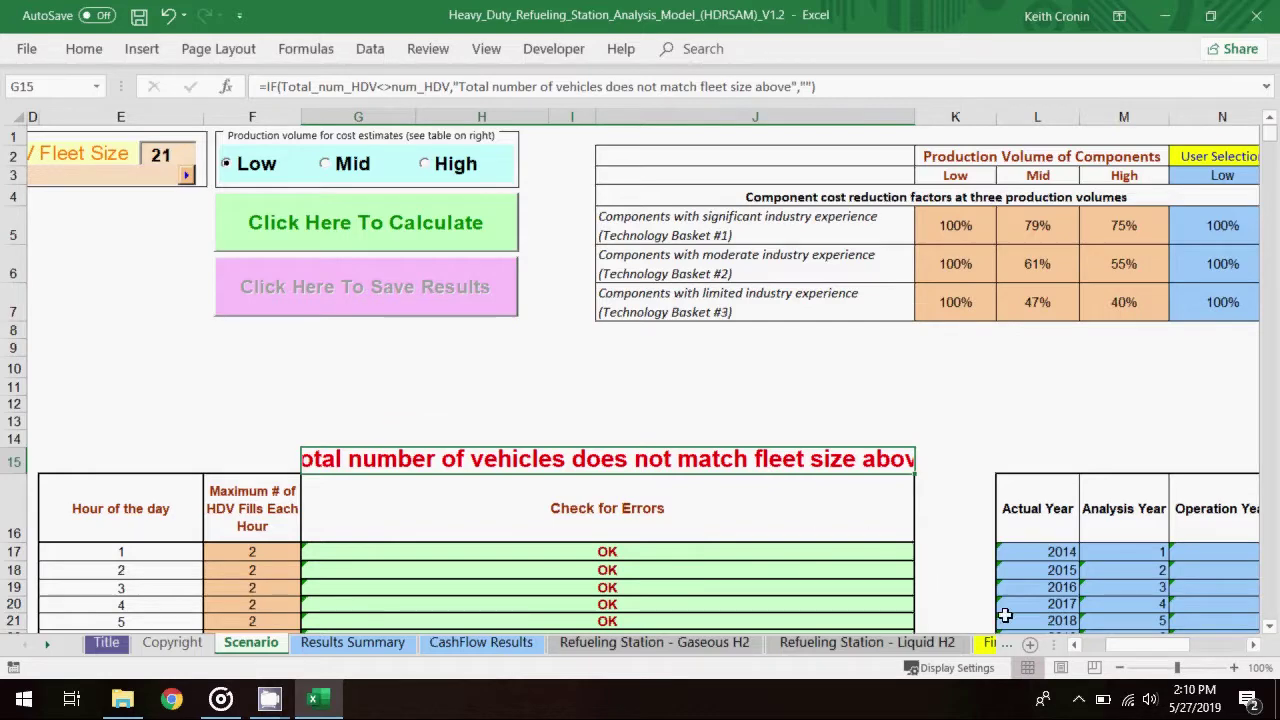
left_click(1083, 642)
left_click(1094, 648)
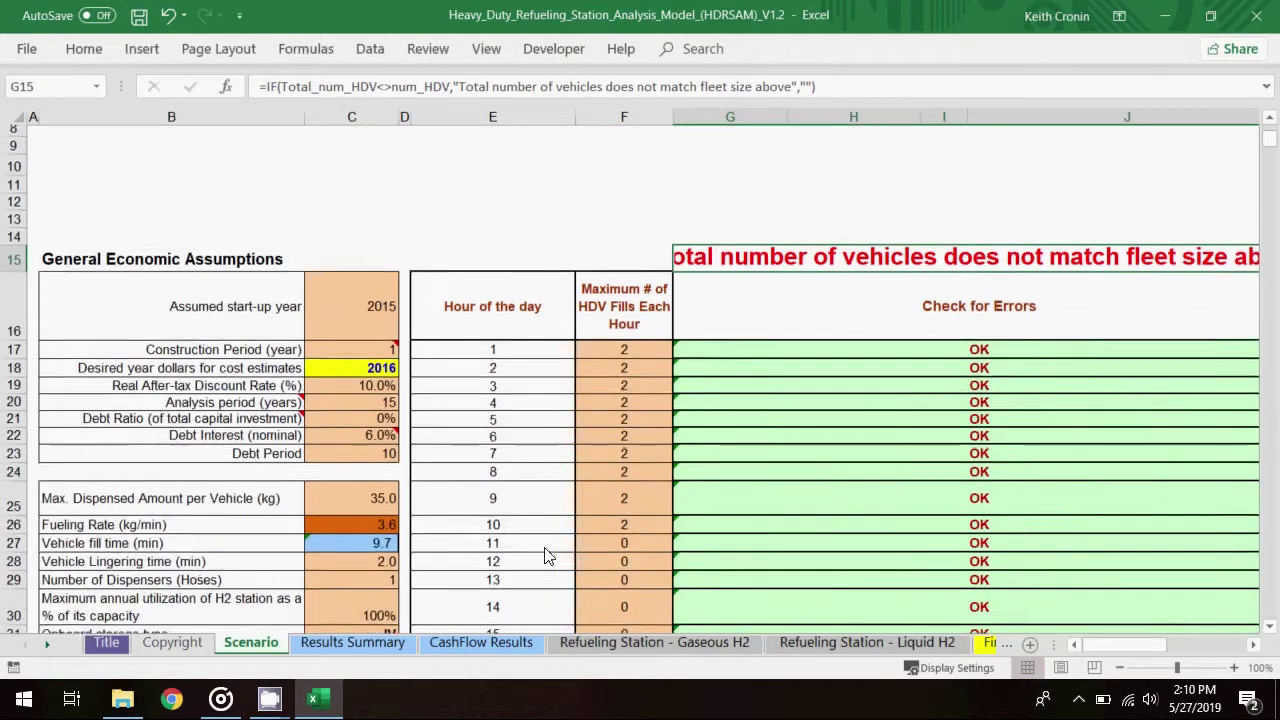
scroll(548, 556, "down", 2)
left_click(228, 460)
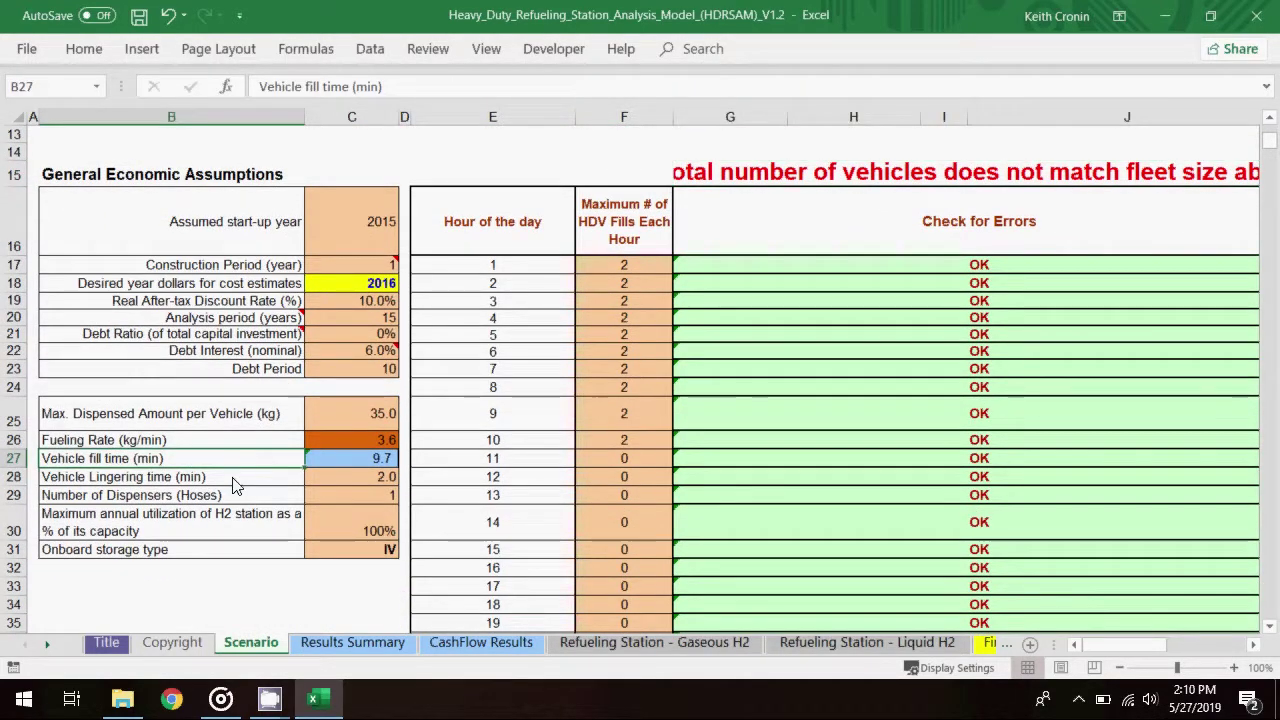
left_click(241, 496)
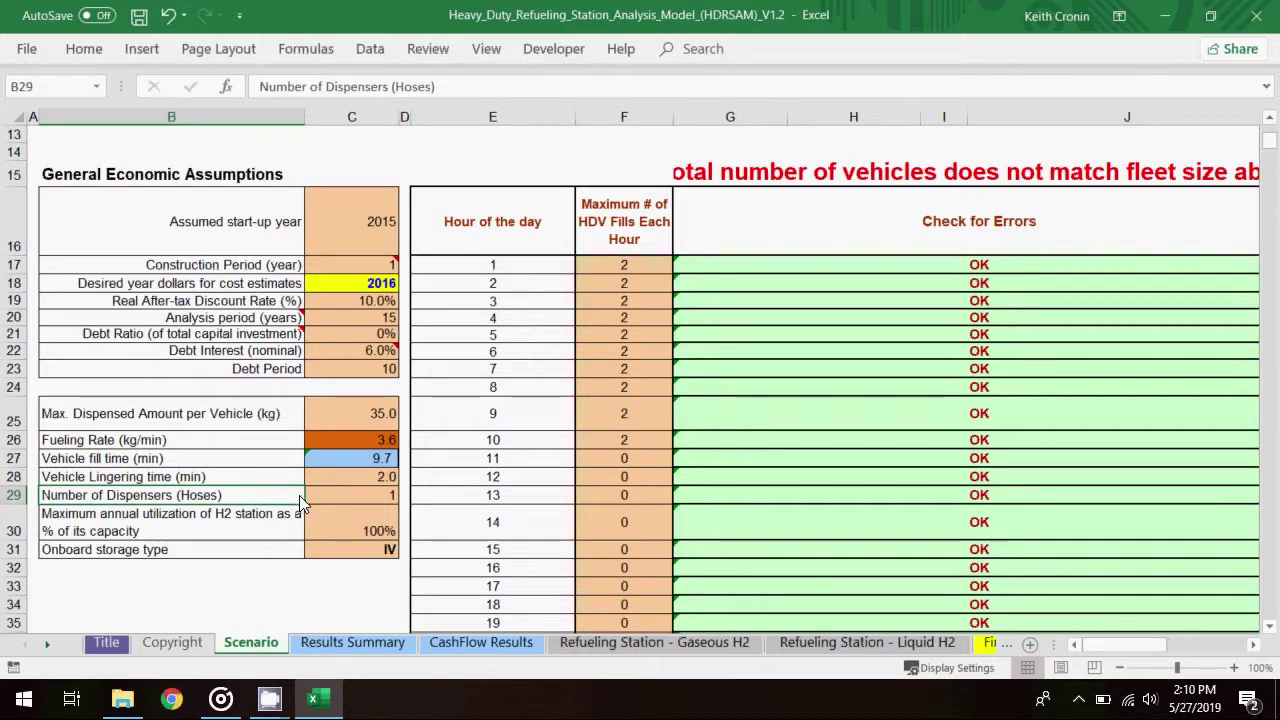
left_click(624, 643)
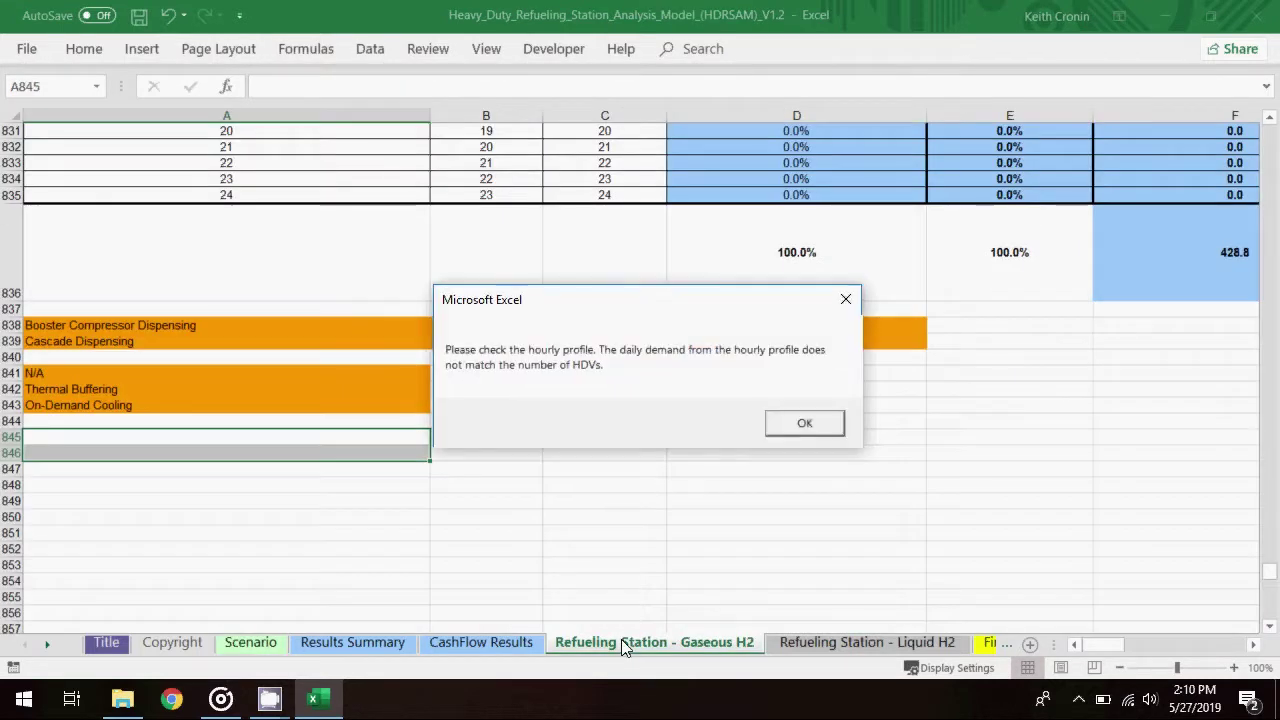
left_click(846, 299)
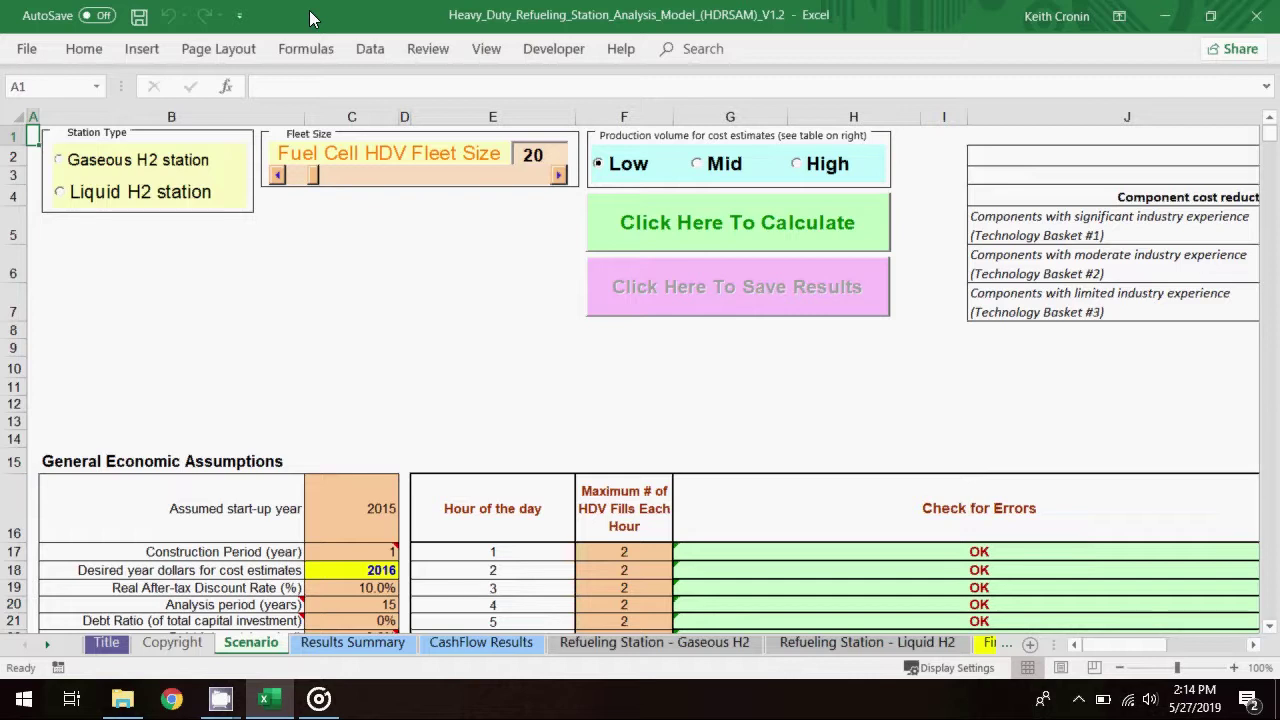
Choose Gaseous H2 station, 20 bar supply, 350 bar Cascade dispensing and Mid production volume
left_click(60, 163)
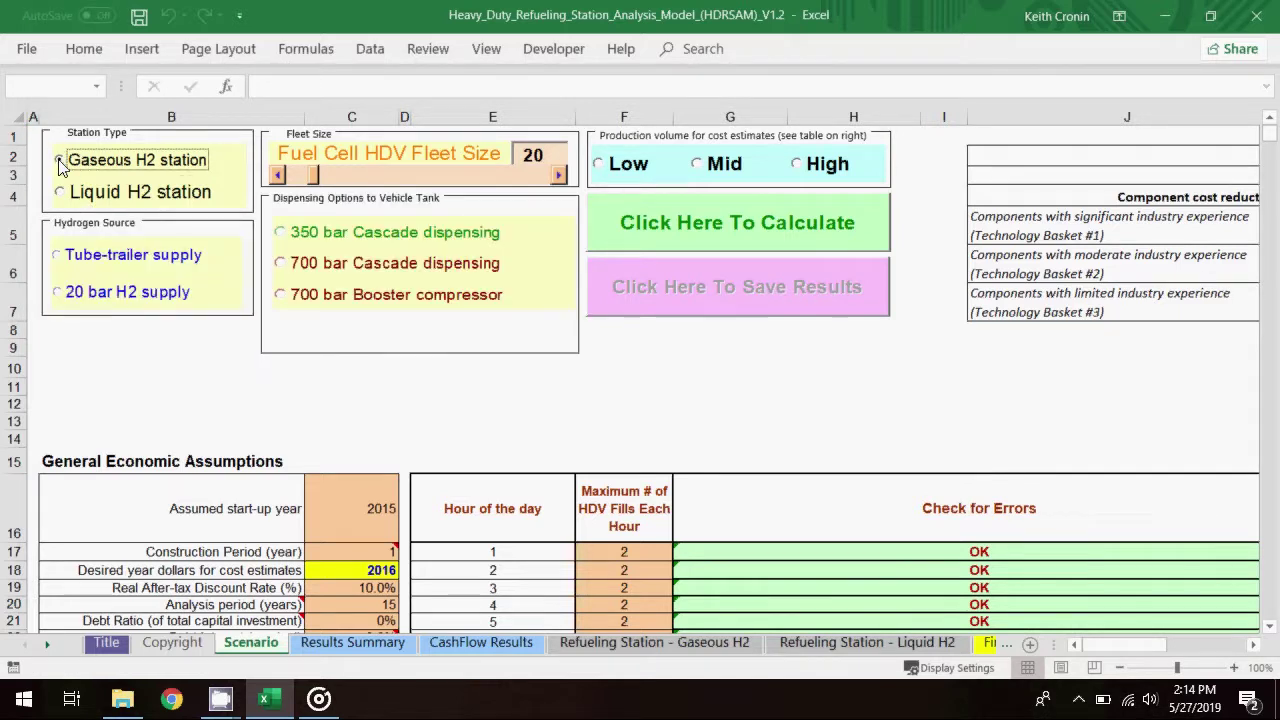
left_click(60, 293)
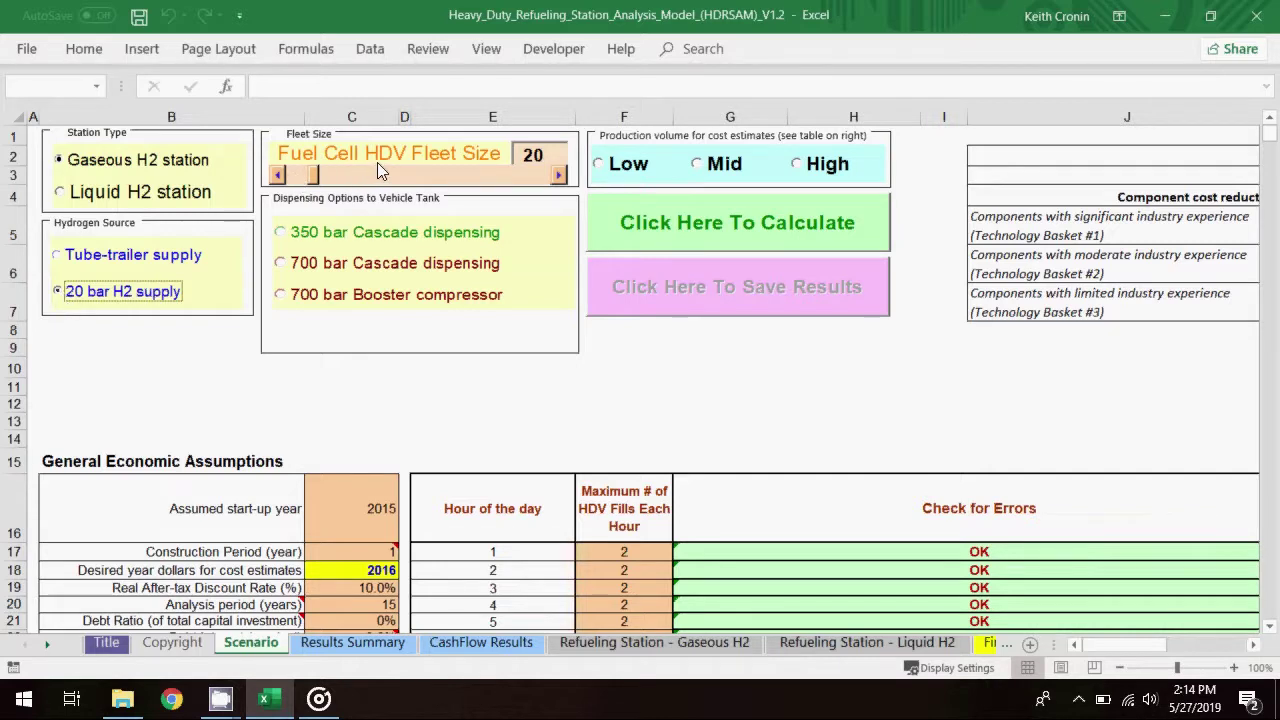
left_click(280, 234)
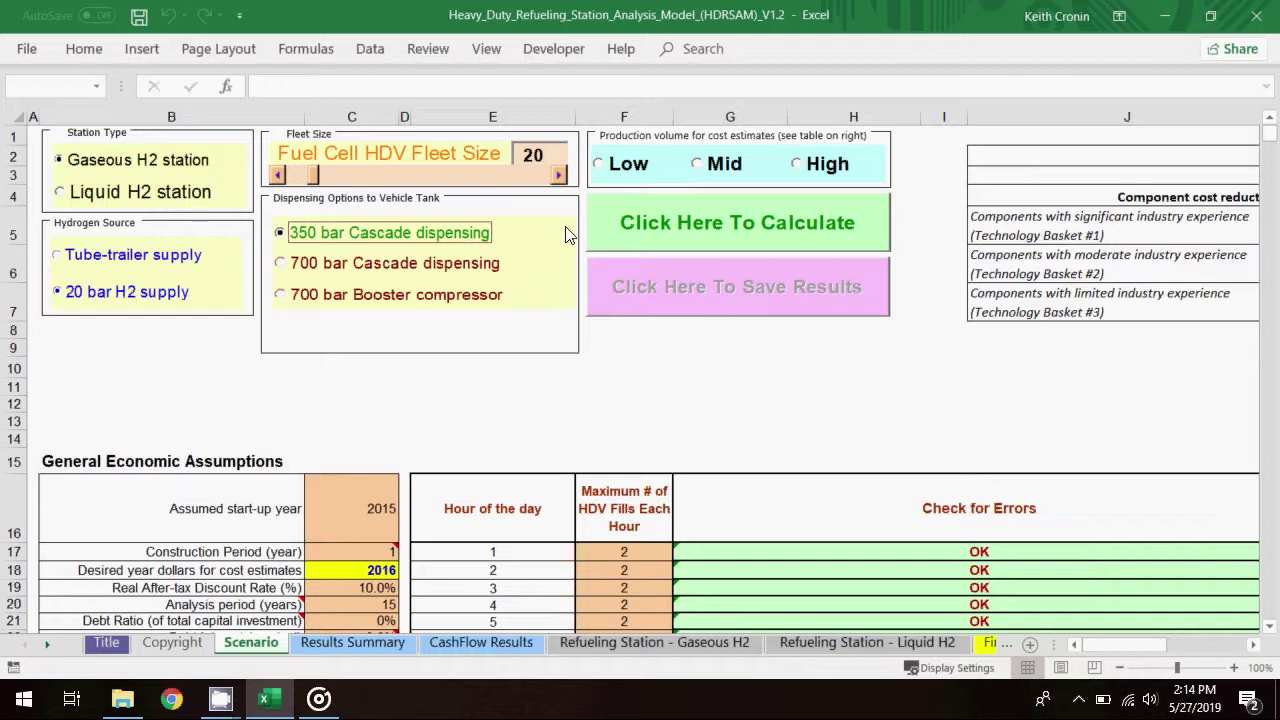
left_click(697, 166)
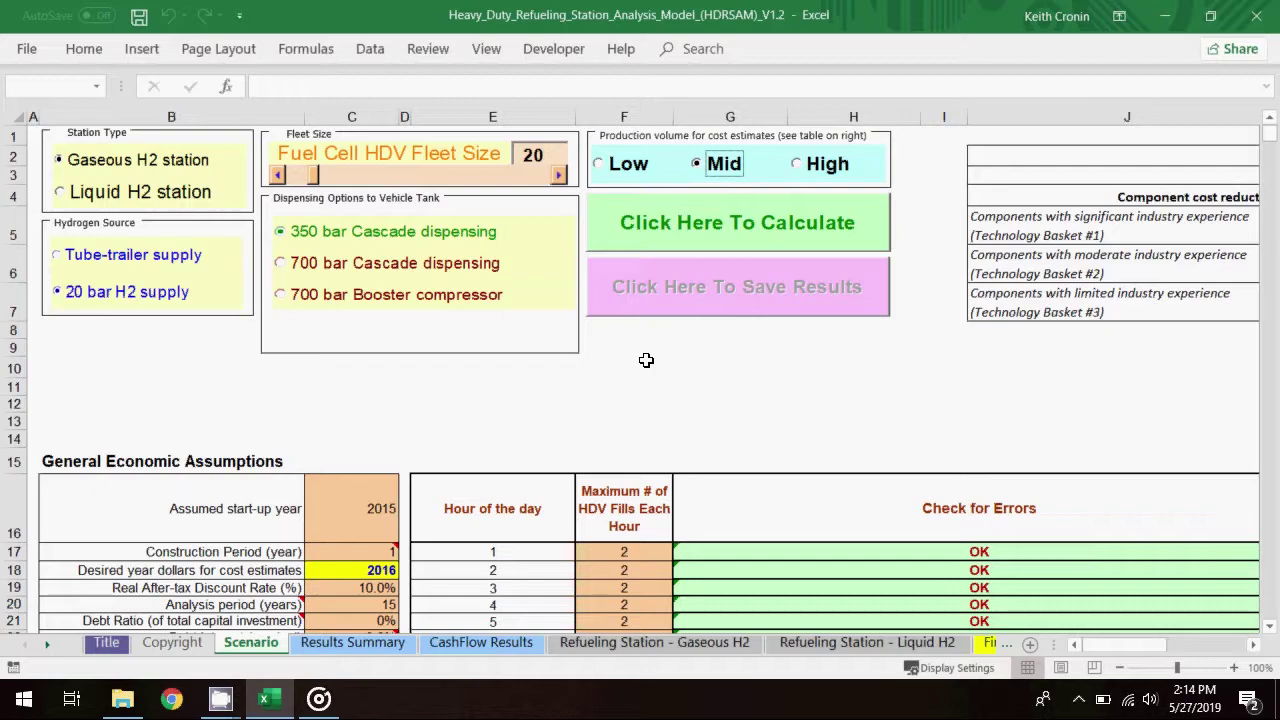
scroll(381, 411, "down", 4)
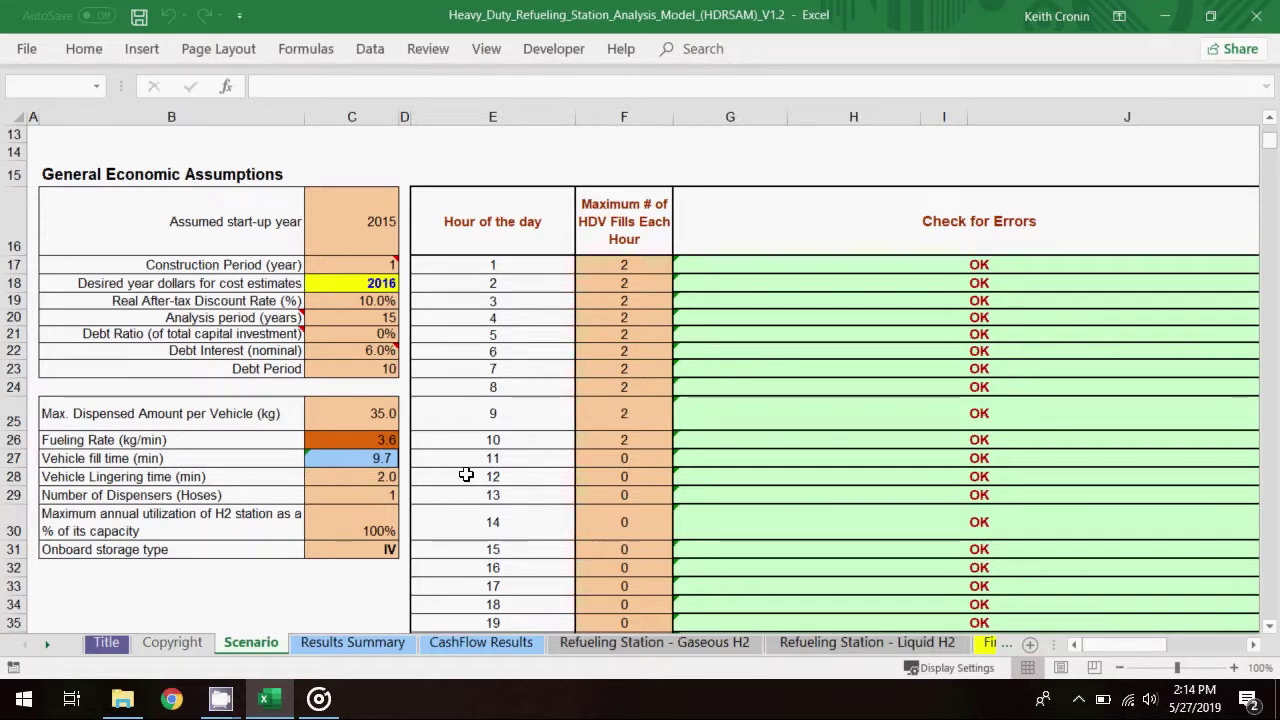
left_click_drag(650, 266, 555, 445)
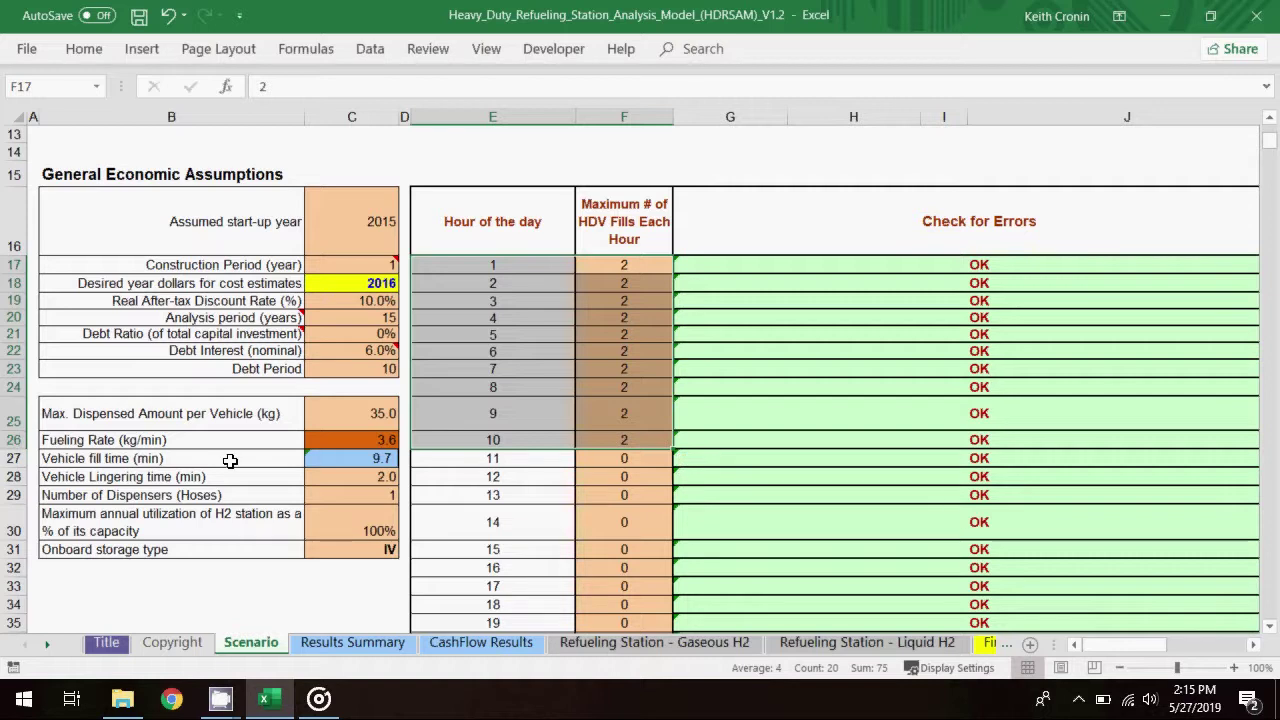
left_click_drag(209, 439, 206, 480)
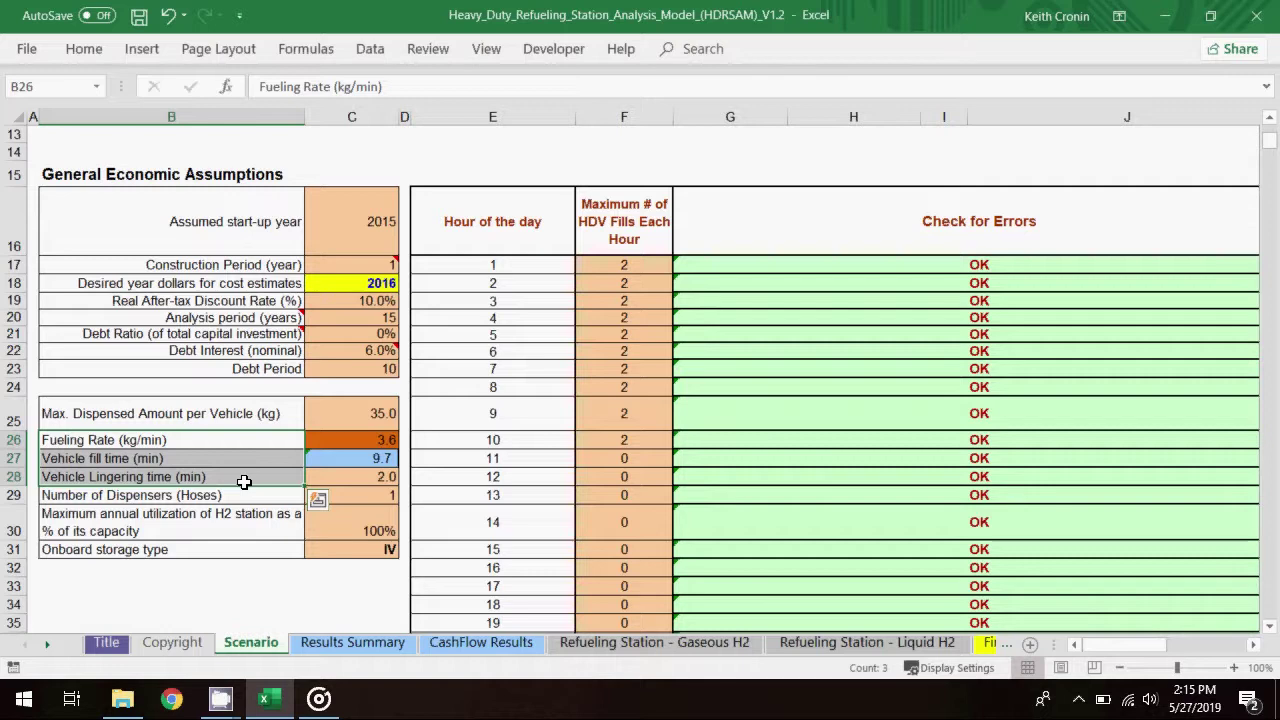
left_click(834, 265)
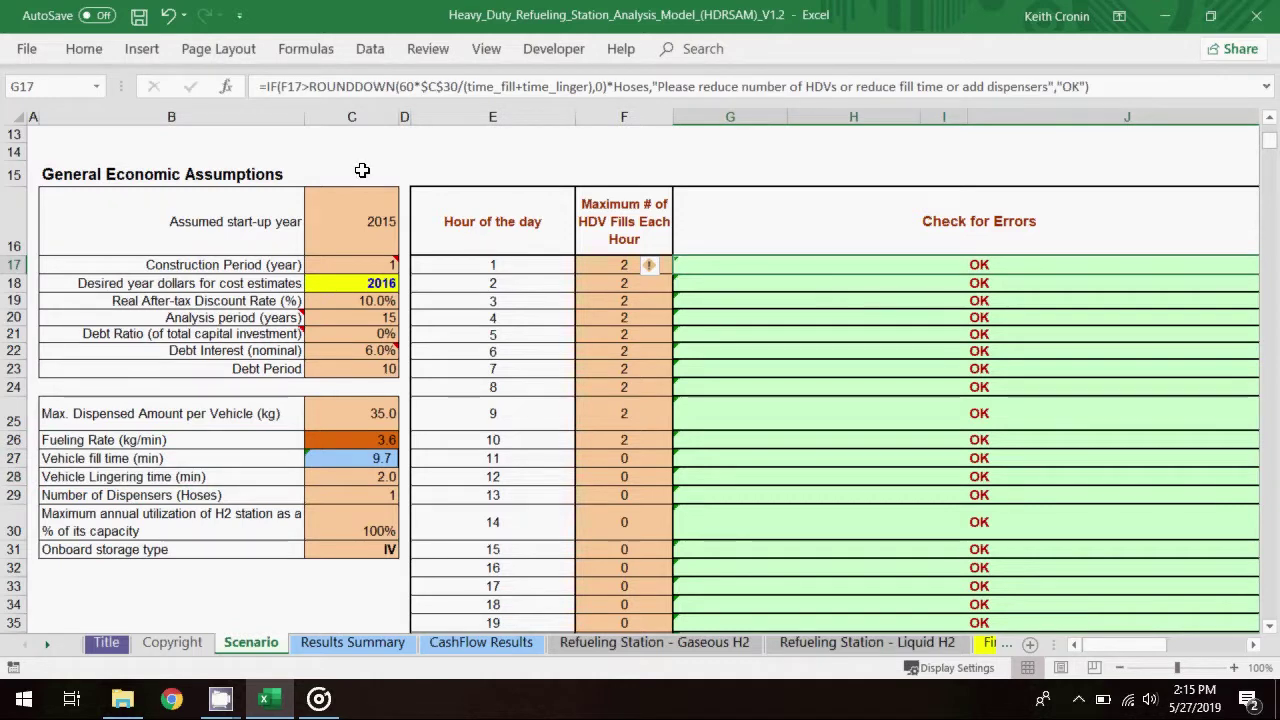
left_click(260, 86)
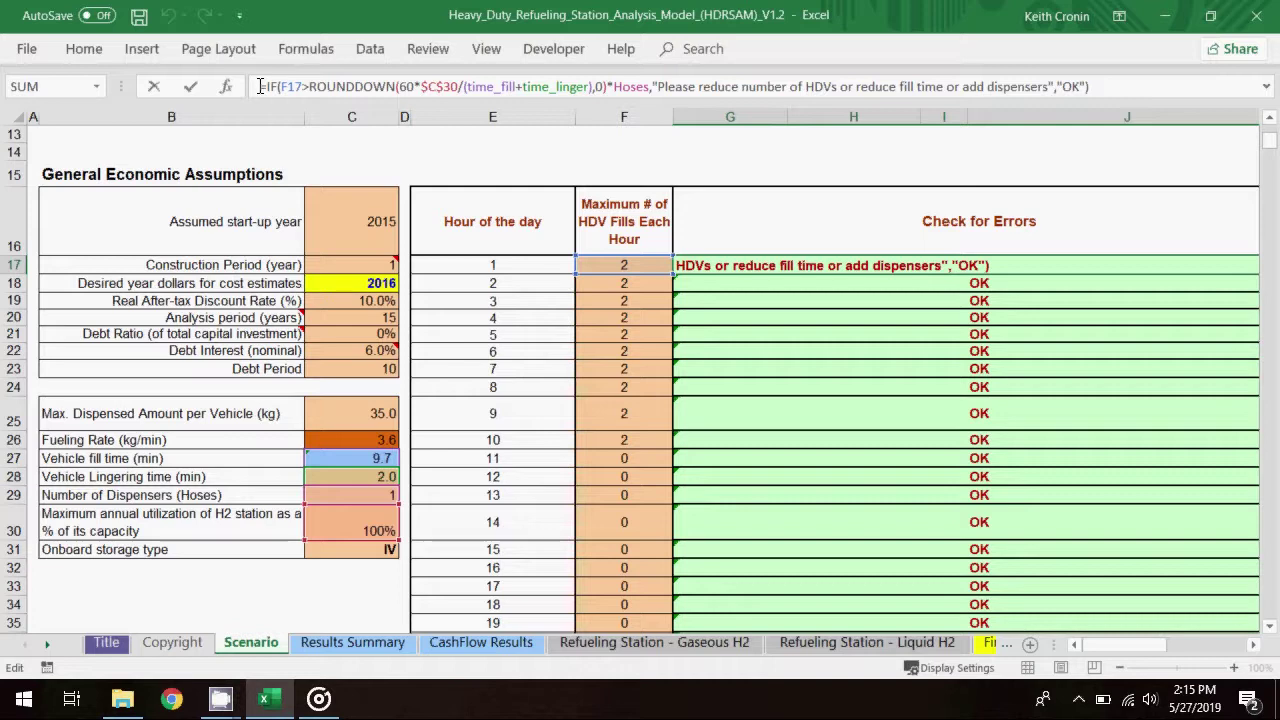
key("Escape")
scroll(700, 200, "up", 4)
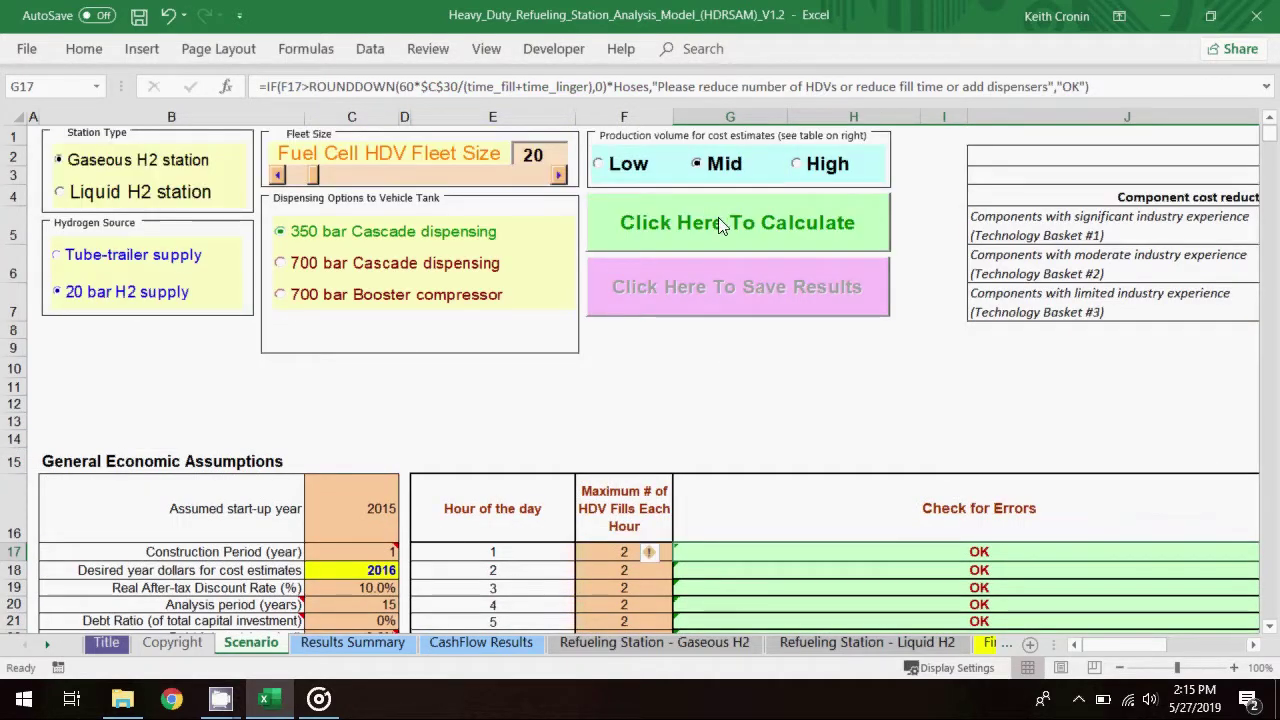
Calculate the base scenario and review the $2.33/kg cost and $2,029,488 capital investment
left_click(720, 224)
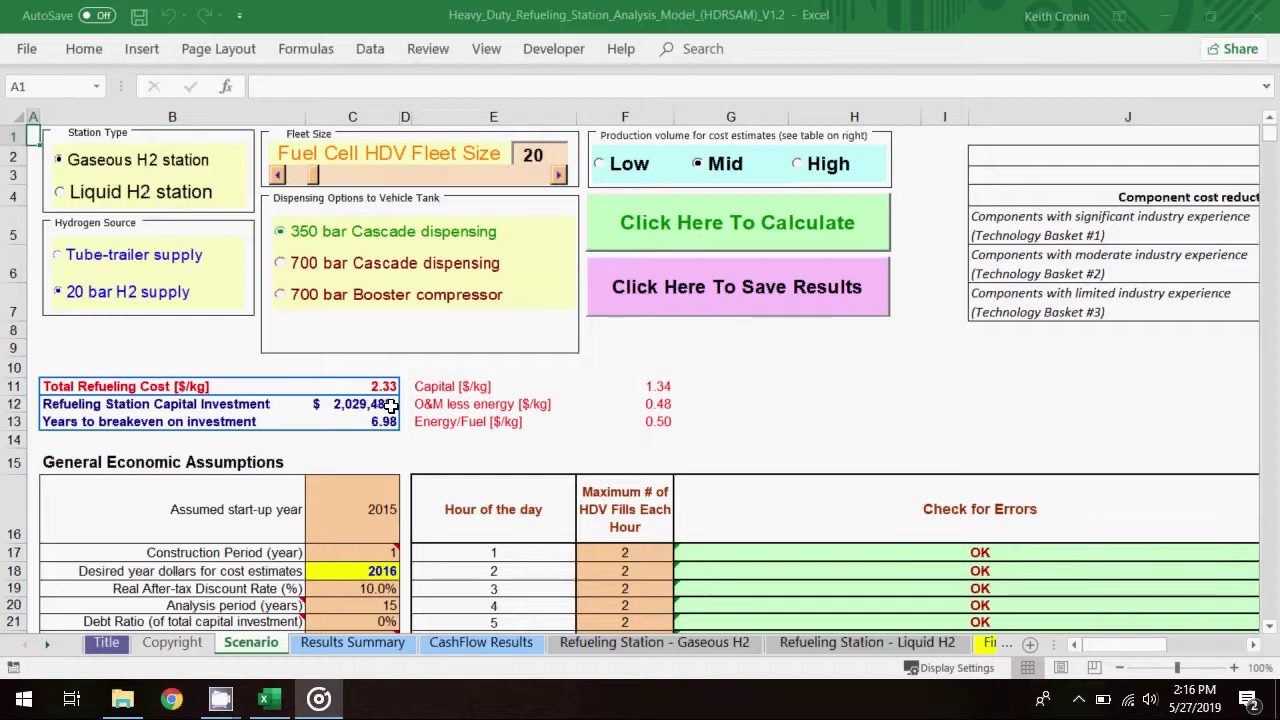
left_click_drag(112, 388, 352, 387)
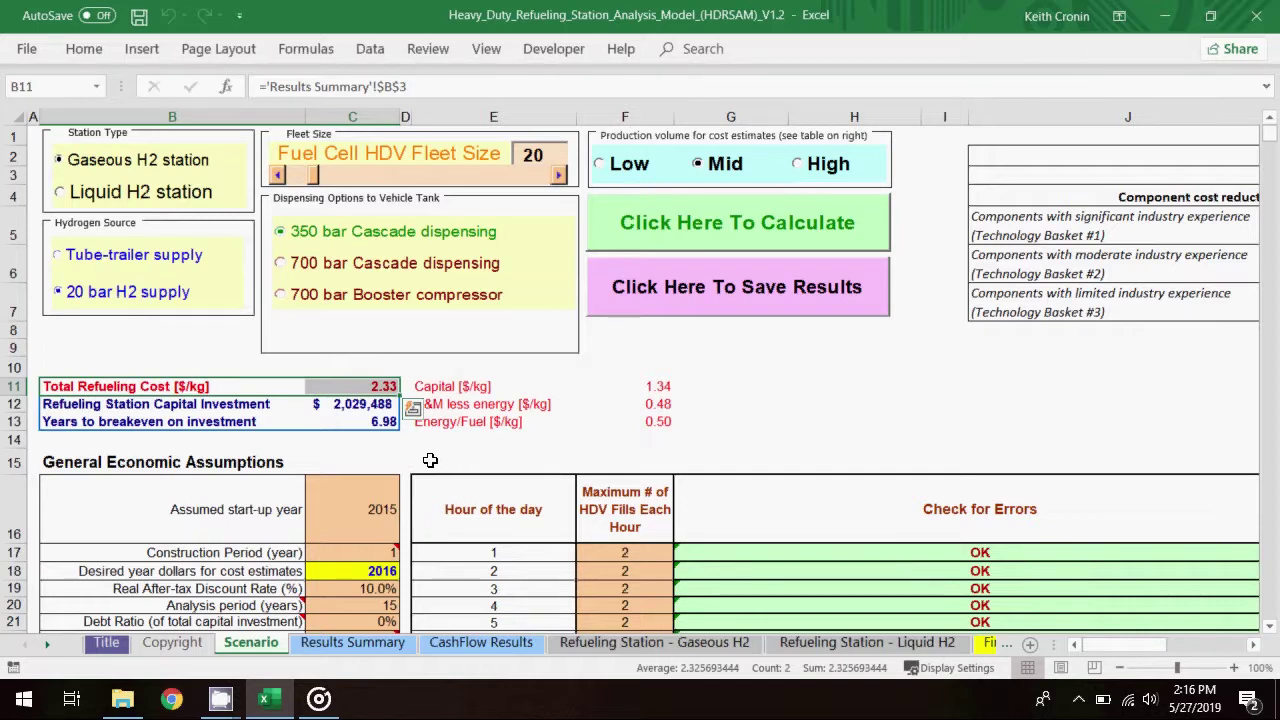
left_click(244, 404)
left_click_drag(244, 404, 350, 404)
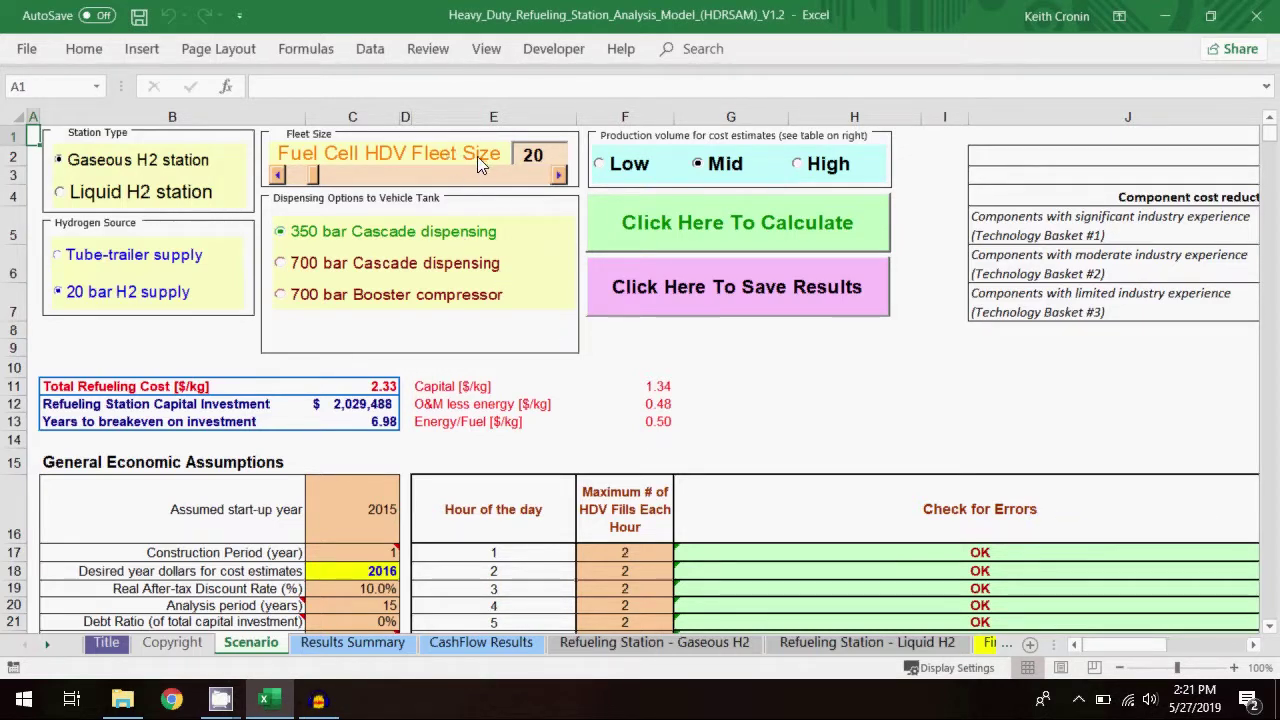
left_click(532, 153)
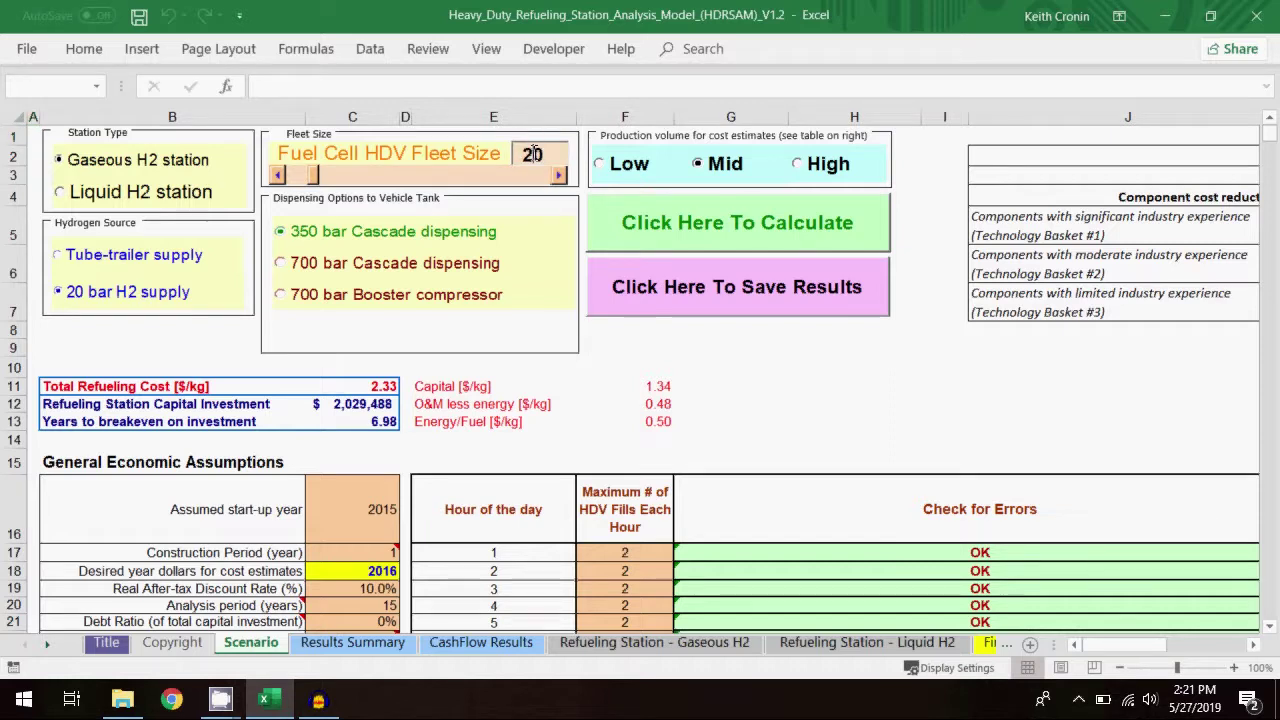
Set the fuel cell HDV fleet size to 40 and check the mismatch warning
key("BackSpace")
key("BackSpace")
type("40")
left_click(704, 368)
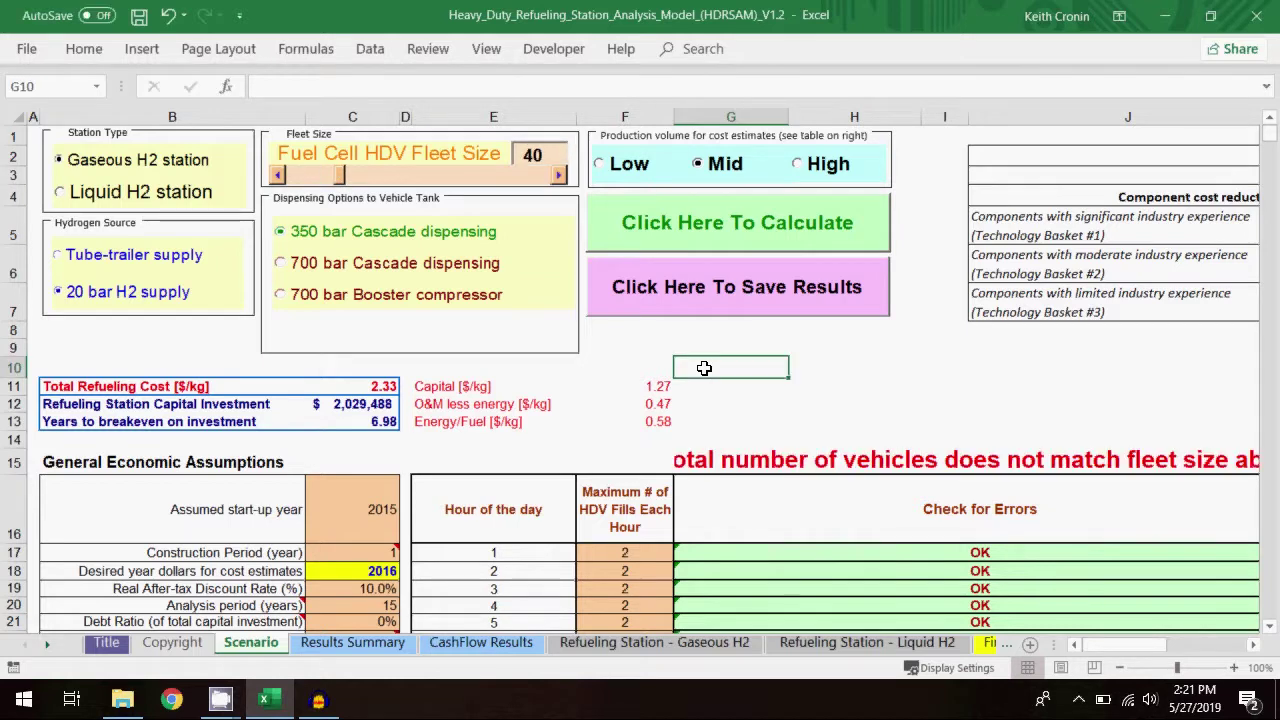
left_click(827, 466)
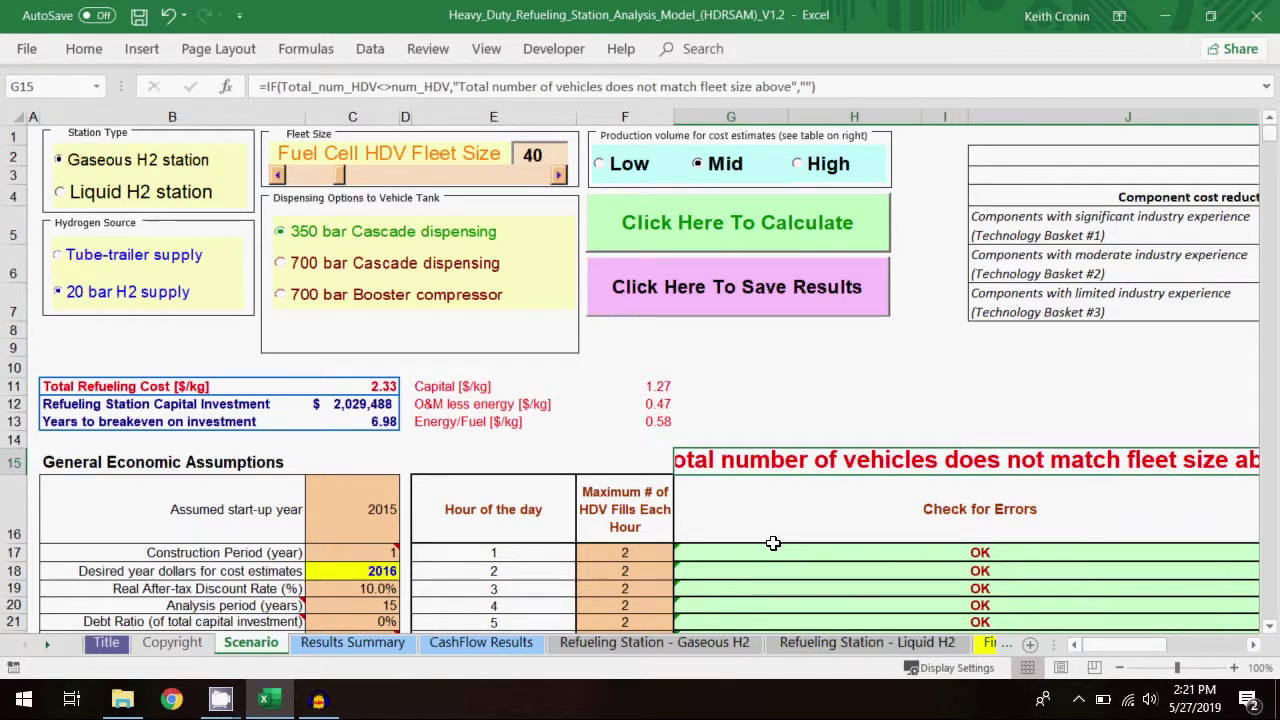
scroll(773, 543, "down", 2)
scroll(773, 543, "down", 2)
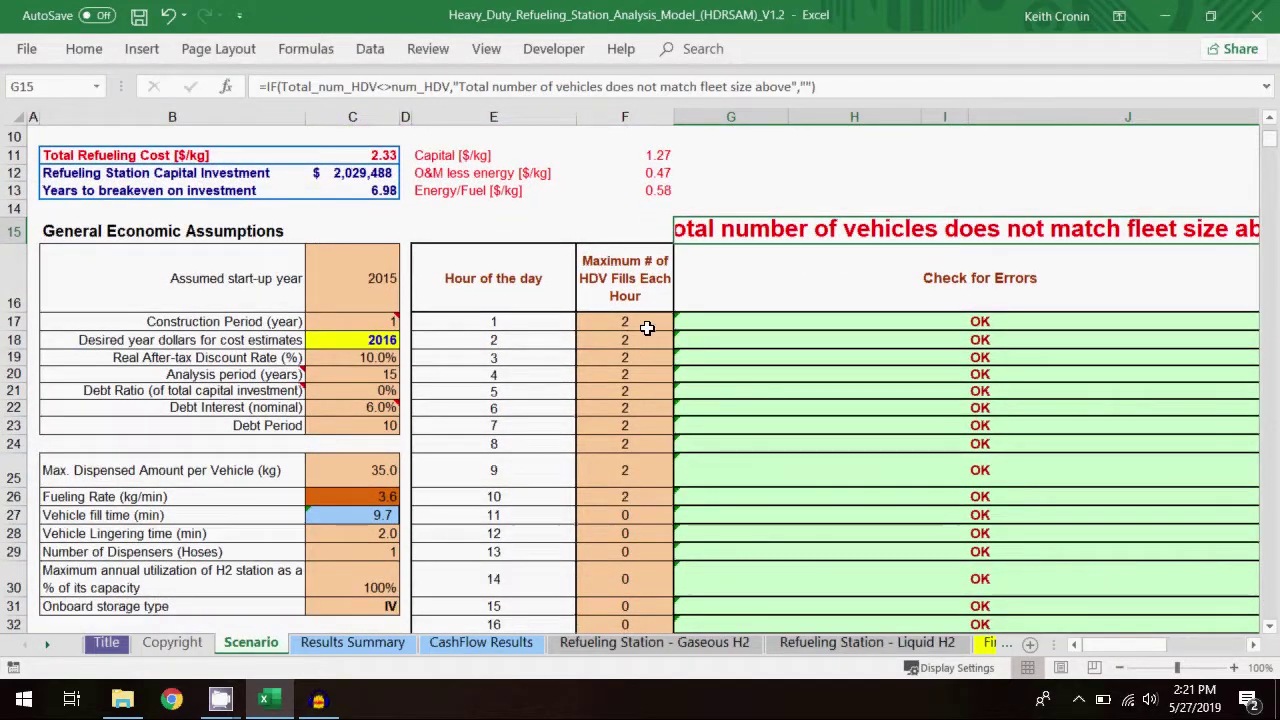
Enter 4 maximum HDV fills for each successive hour starting at hour 1
left_click(640, 324)
type("4")
key("Return")
type("4")
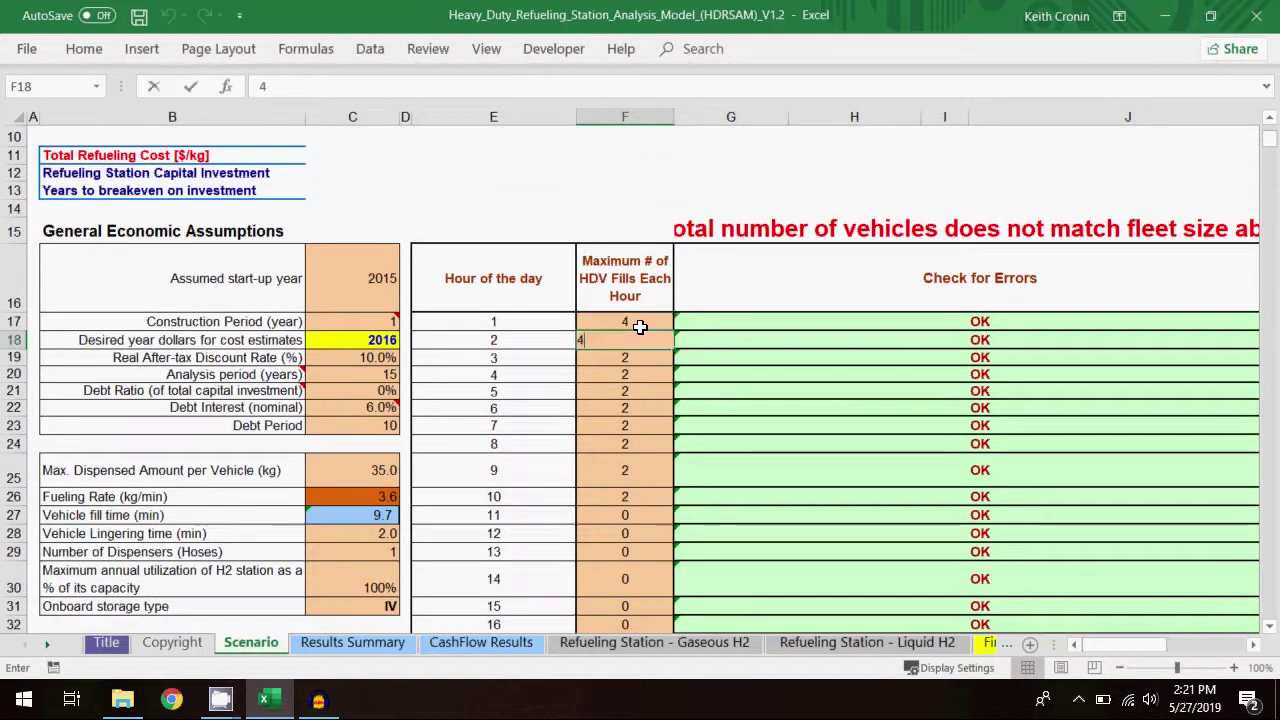
key("Return")
type("4")
key("Return")
type("4")
key("Return")
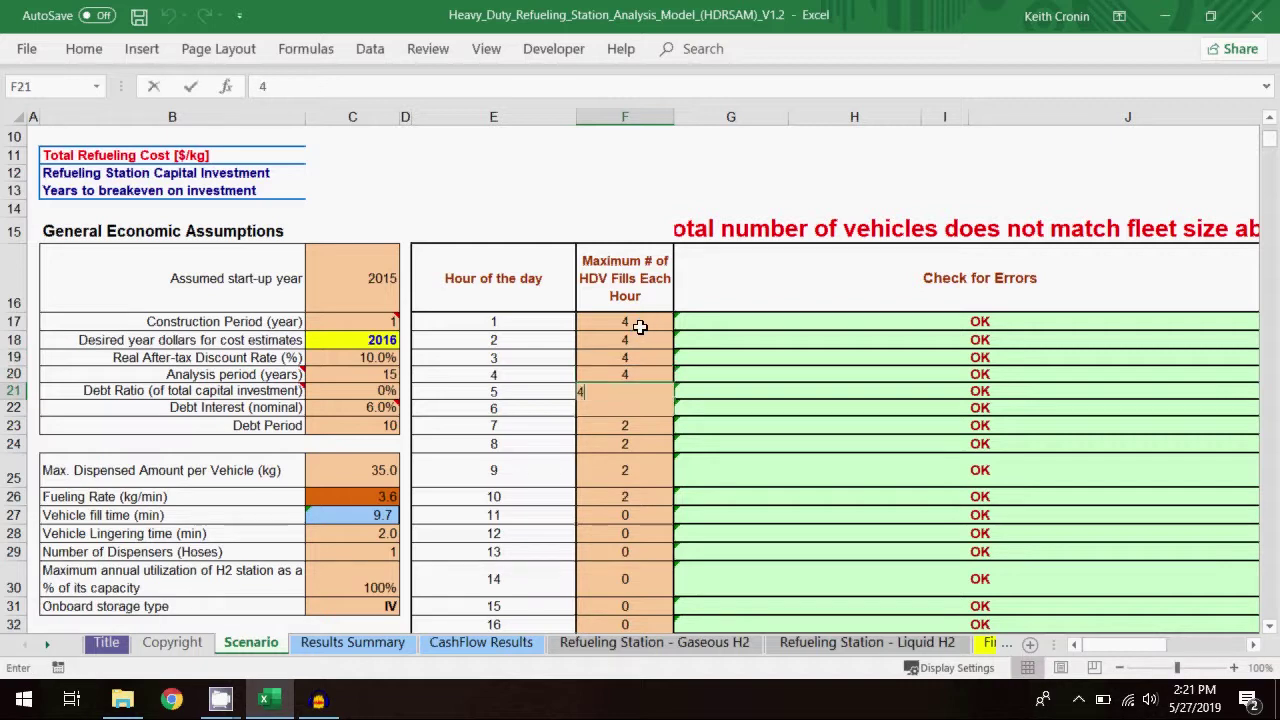
type("4")
key("Return")
type("4")
key("Return")
type("4")
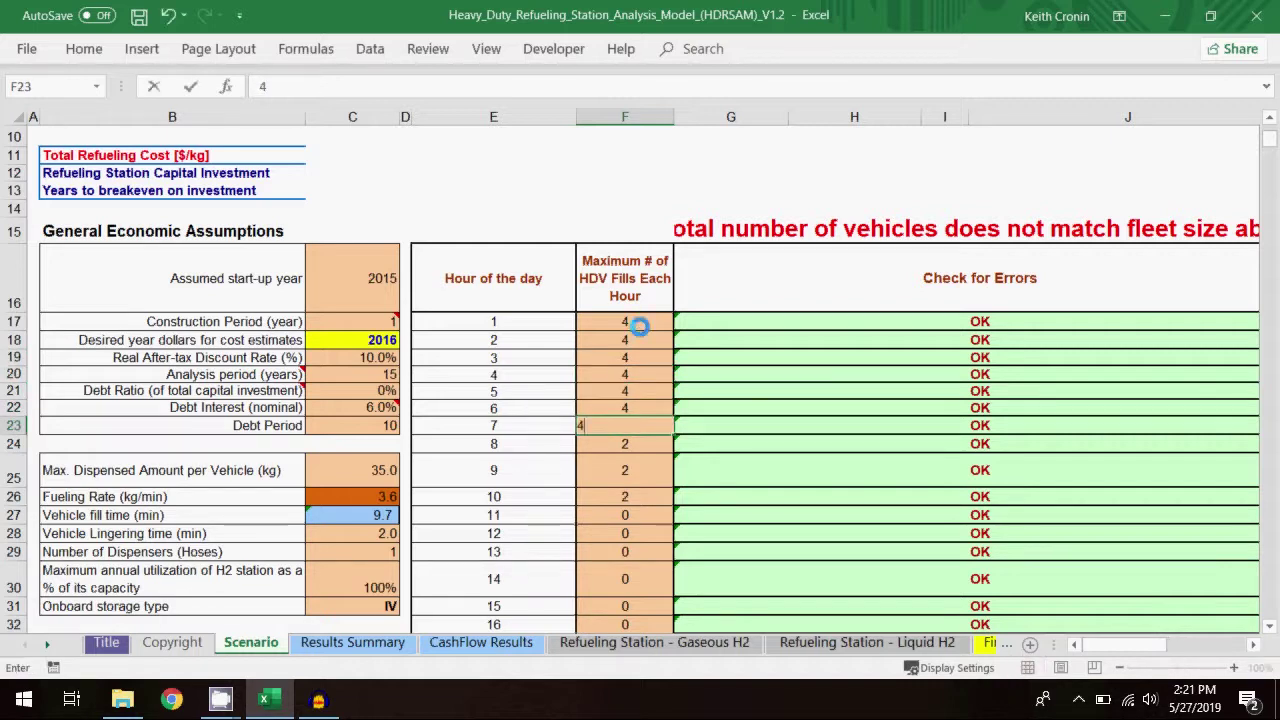
key("Return")
type("4")
key("Return")
Finish the last hour's 4 fills, then review the 40-vehicle cost, capital and breakeven rows
type("4")
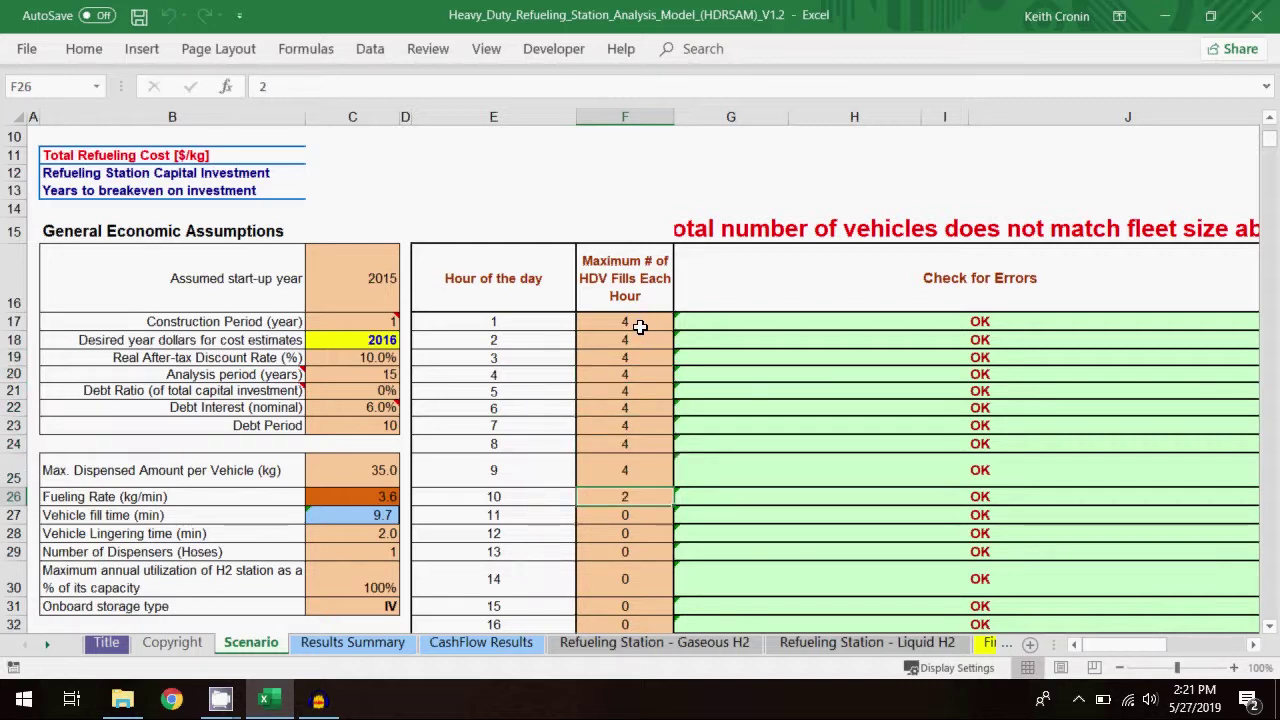
left_click(826, 231)
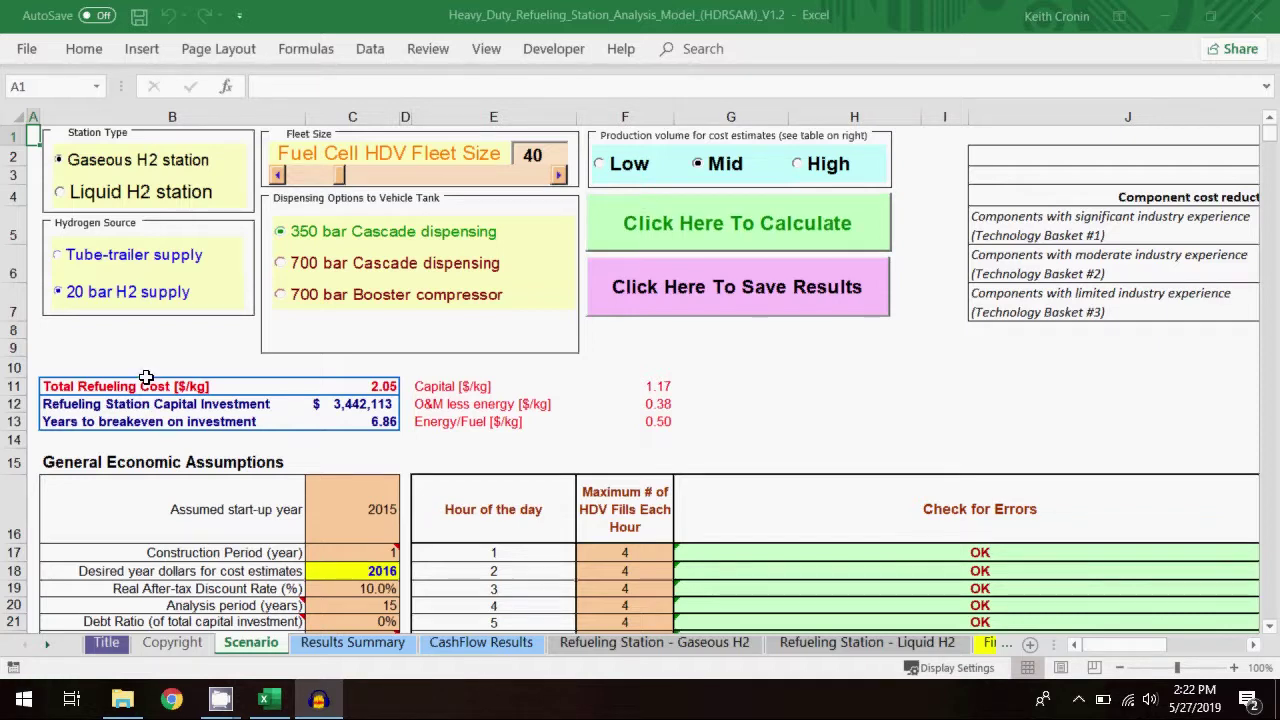
left_click(302, 388)
left_click_drag(302, 388, 380, 386)
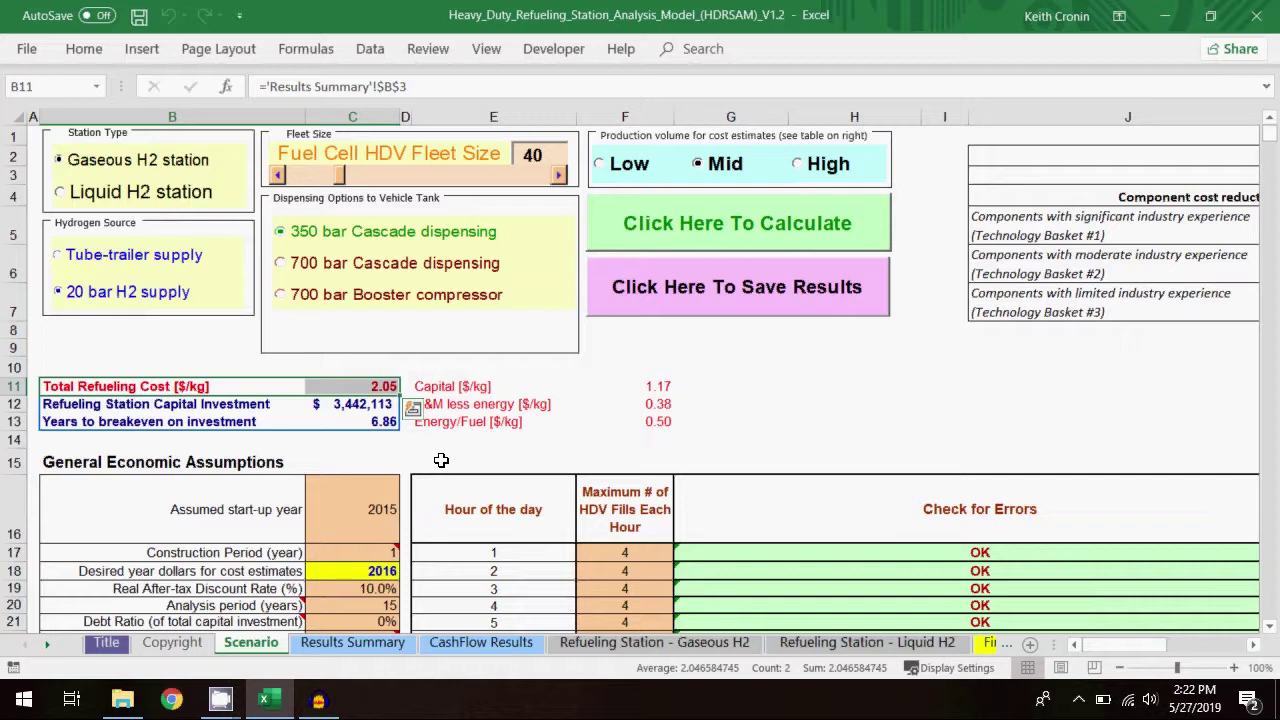
left_click(184, 404)
left_click_drag(184, 404, 360, 405)
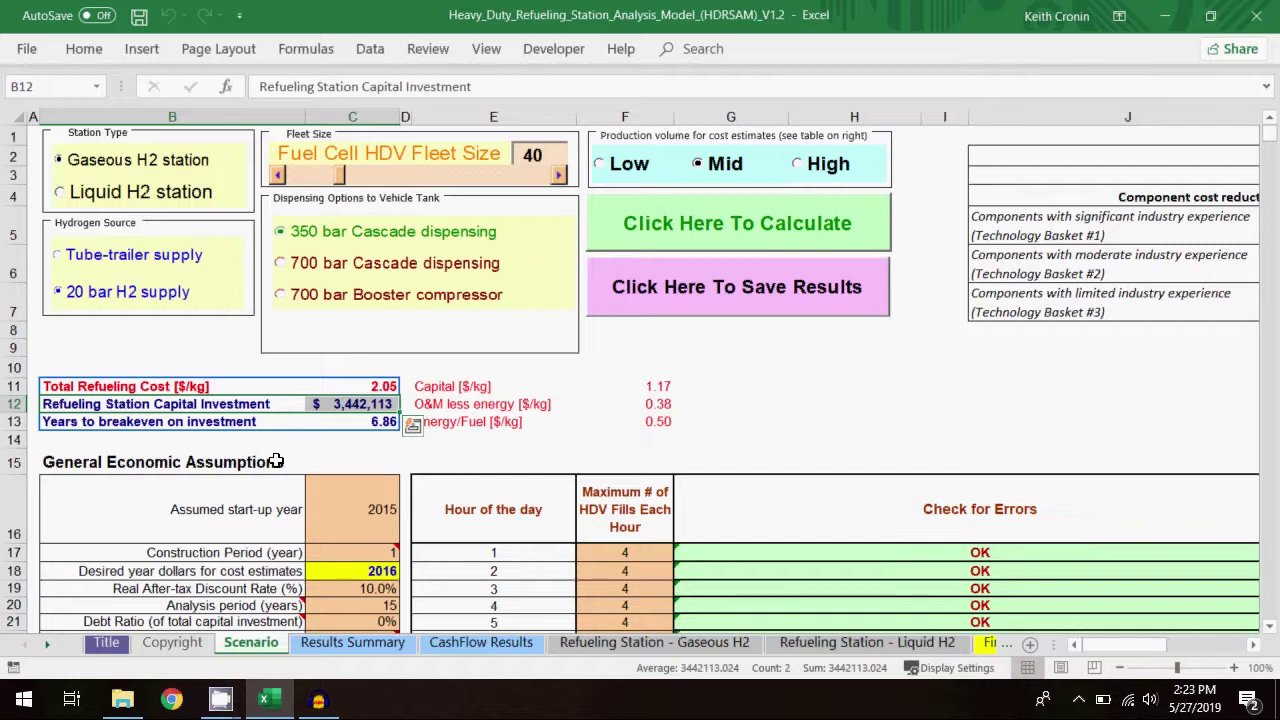
left_click_drag(100, 422, 333, 422)
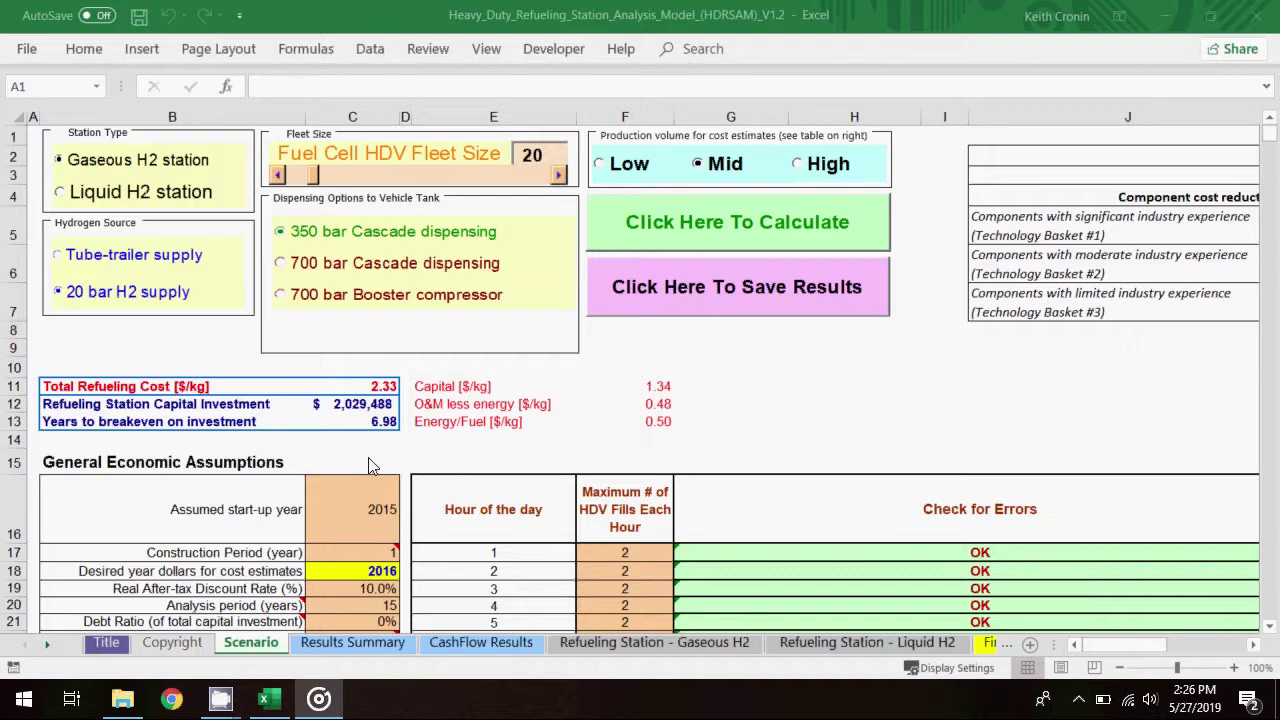
Change the fueling rate from 3.6 to 7.2 kg/min and recalculate the costs
scroll(372, 462, "down", 3)
scroll(372, 464, "down", 1)
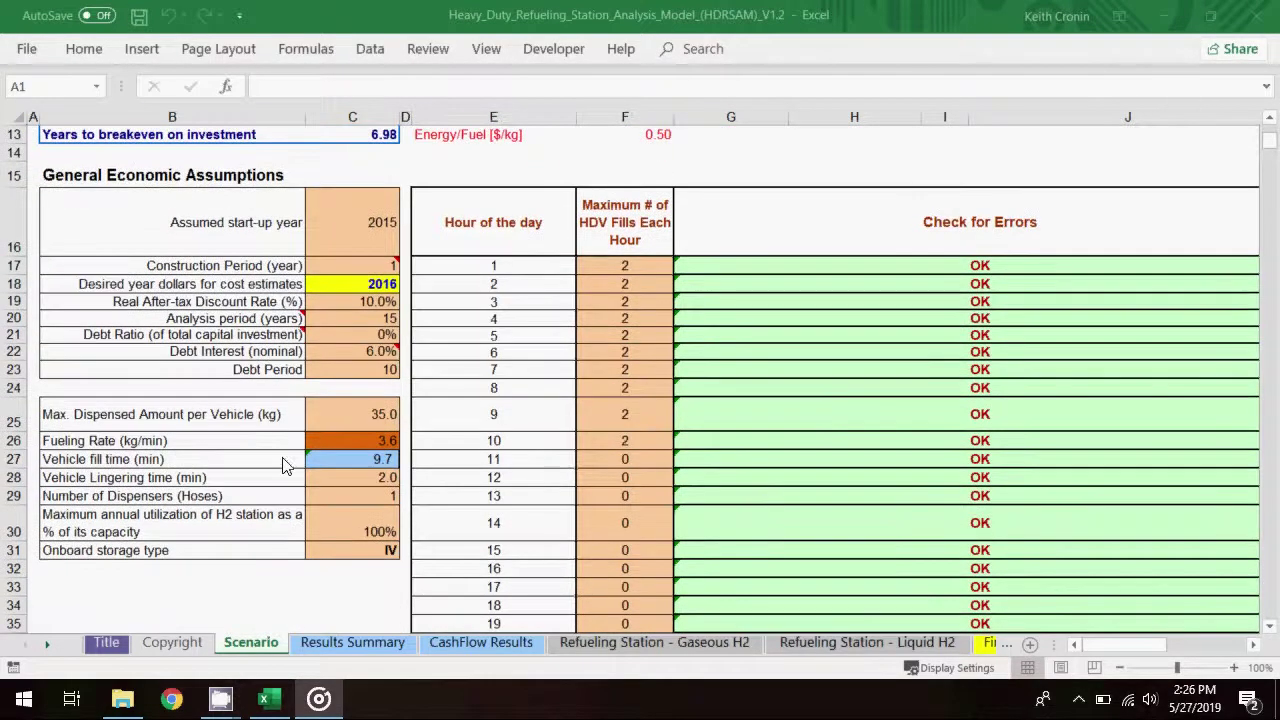
left_click(205, 441)
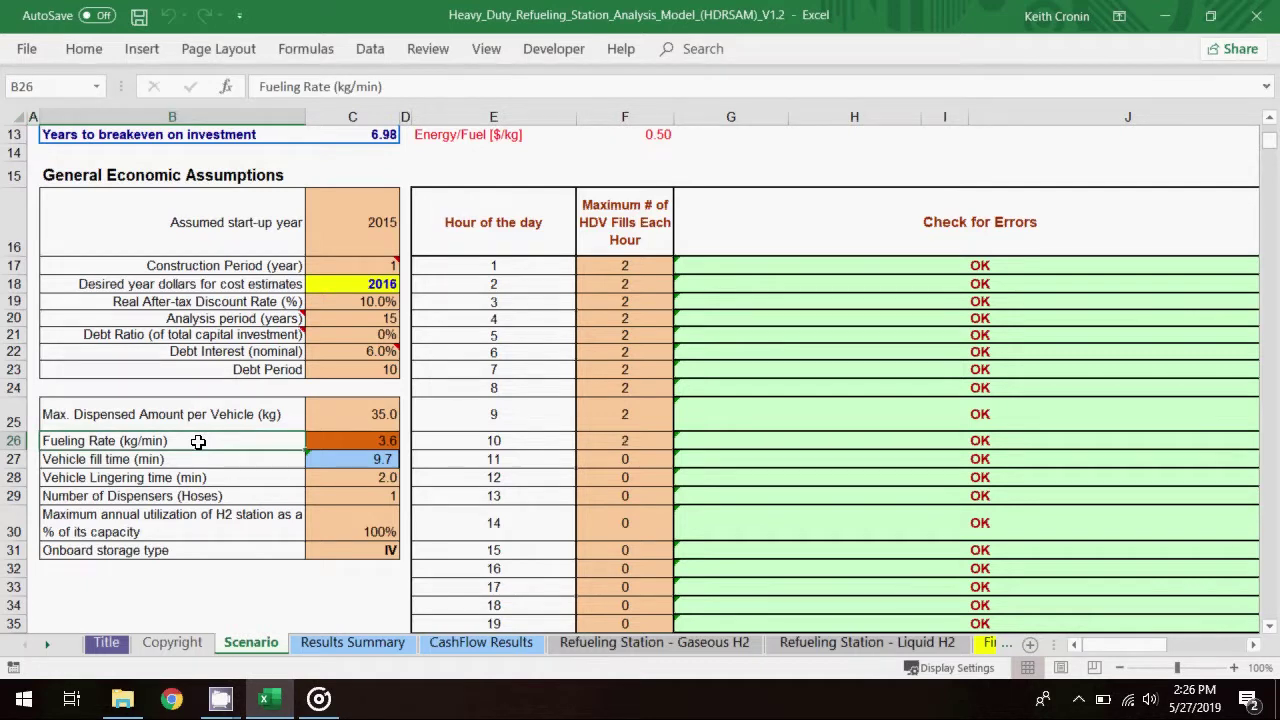
left_click(355, 442)
left_click(408, 441)
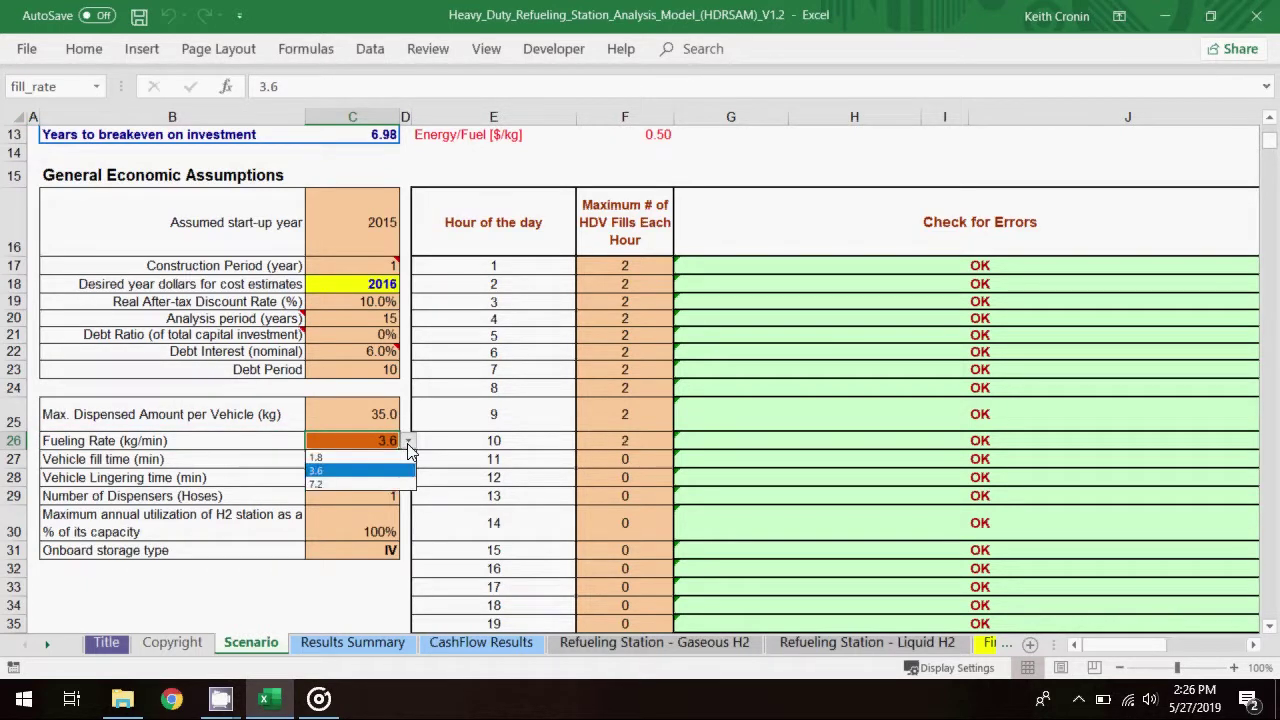
left_click(378, 485)
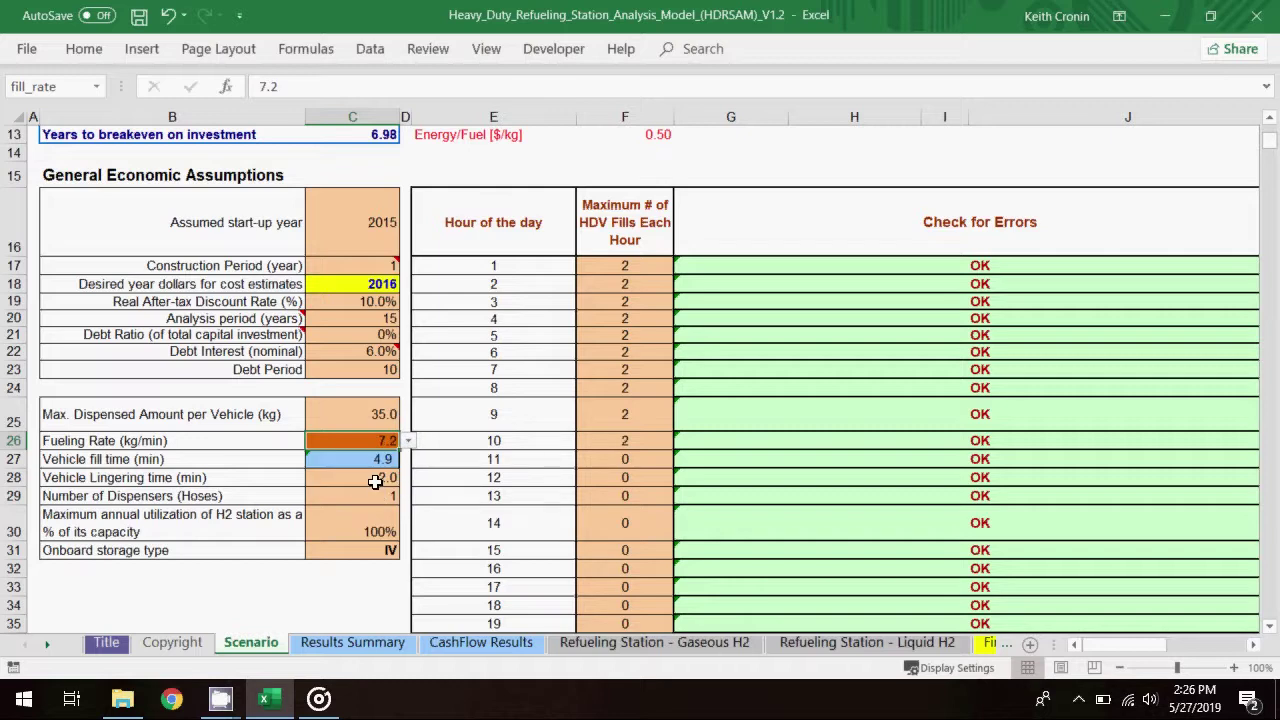
left_click(408, 500)
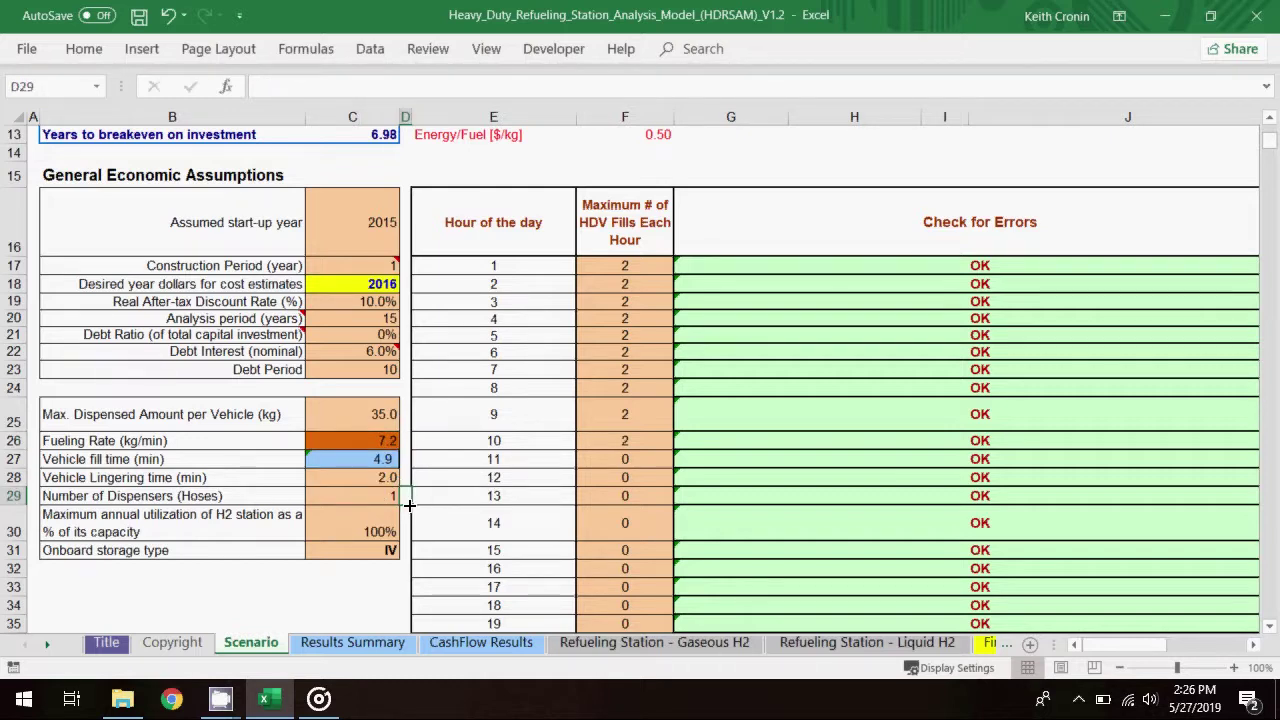
scroll(409, 505, "up", 4)
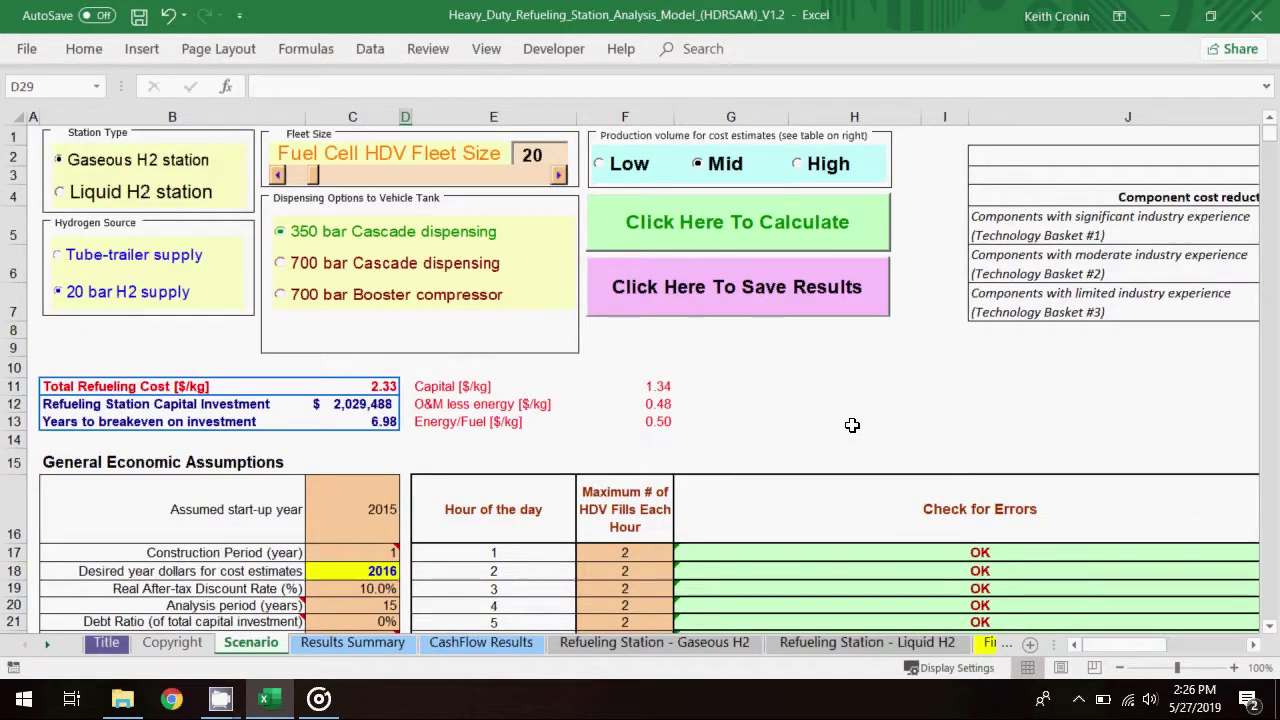
left_click(714, 247)
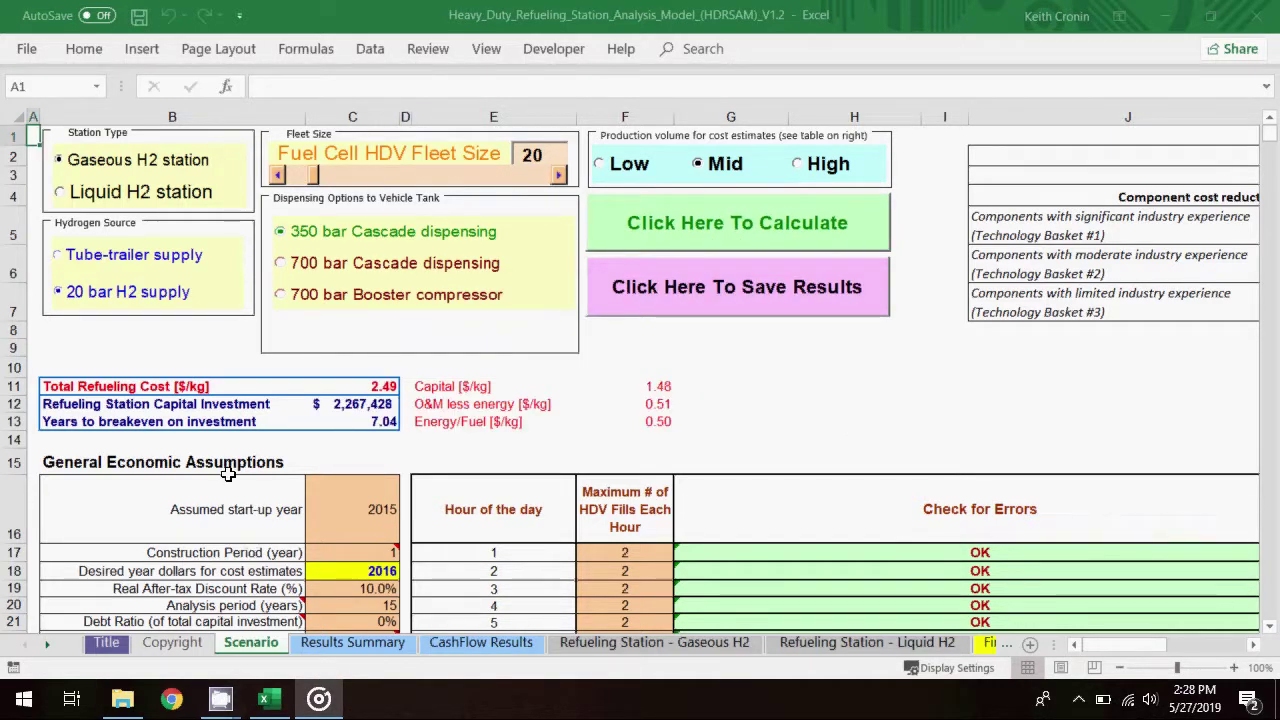
Review the 7.2 kg/min results: $2.49/kg, $2,267,428 capital, 7.04-year breakeven
left_click_drag(136, 388, 346, 381)
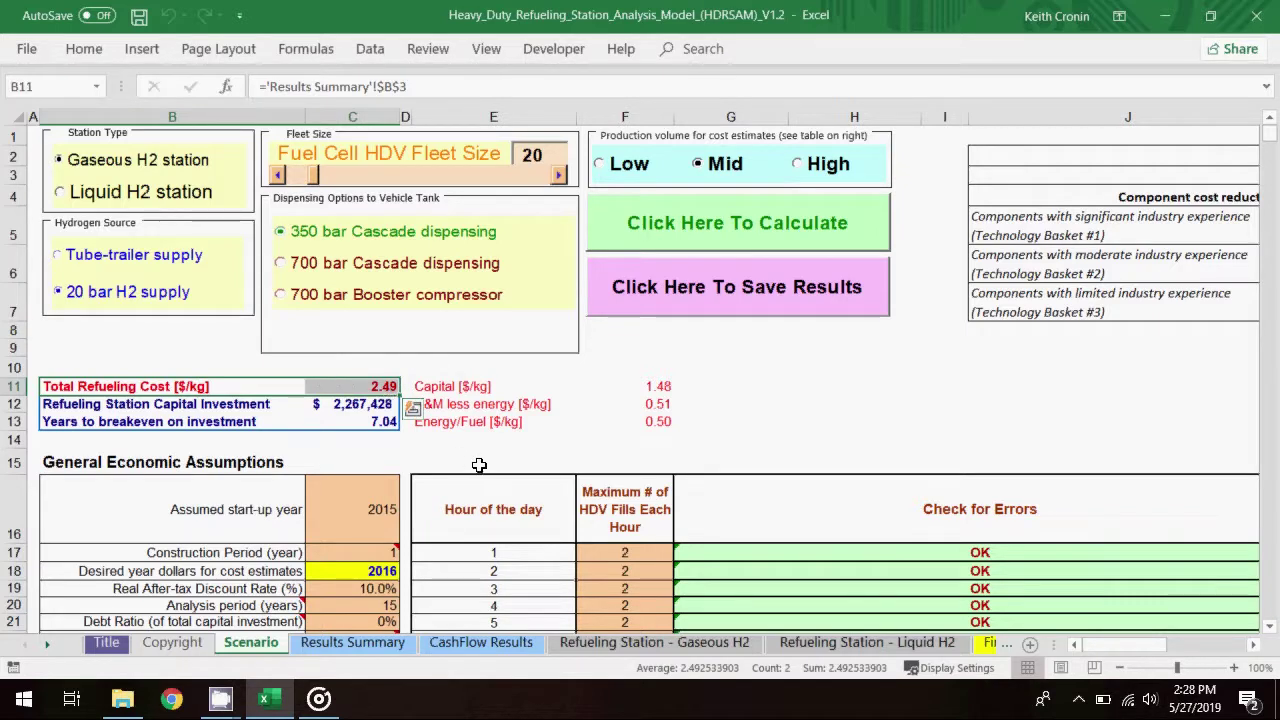
left_click_drag(185, 407, 350, 405)
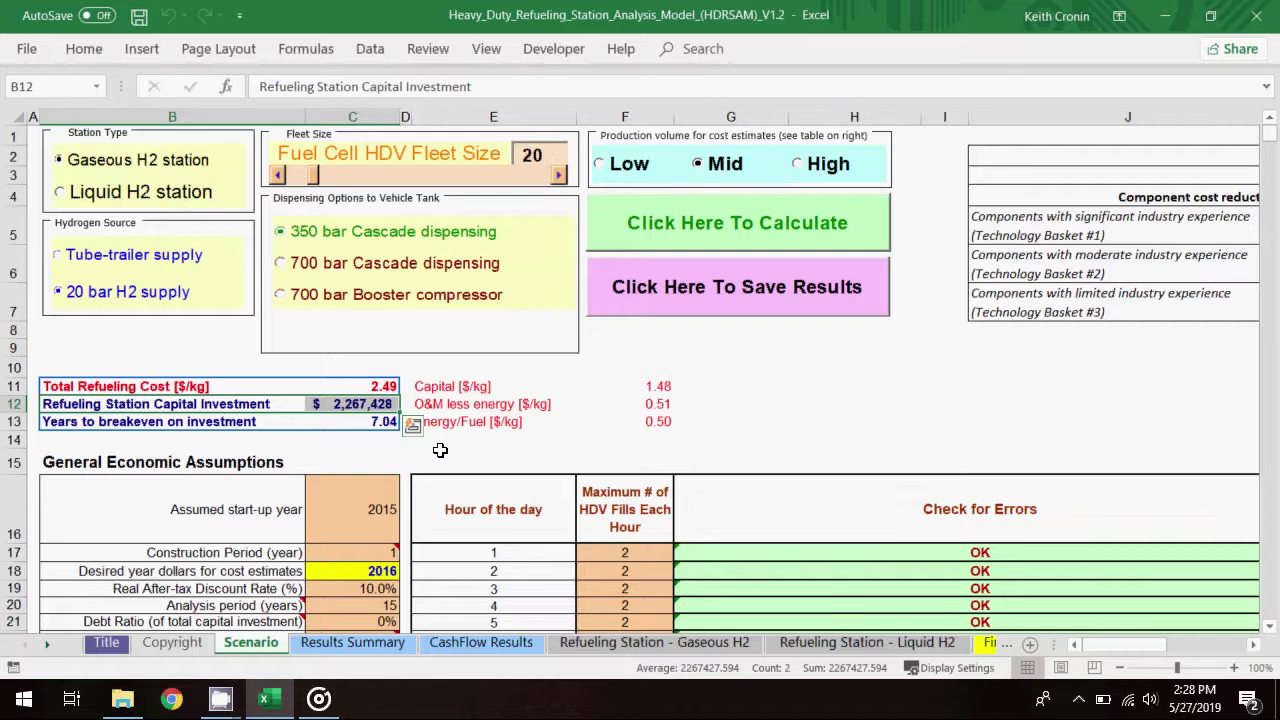
left_click(268, 424)
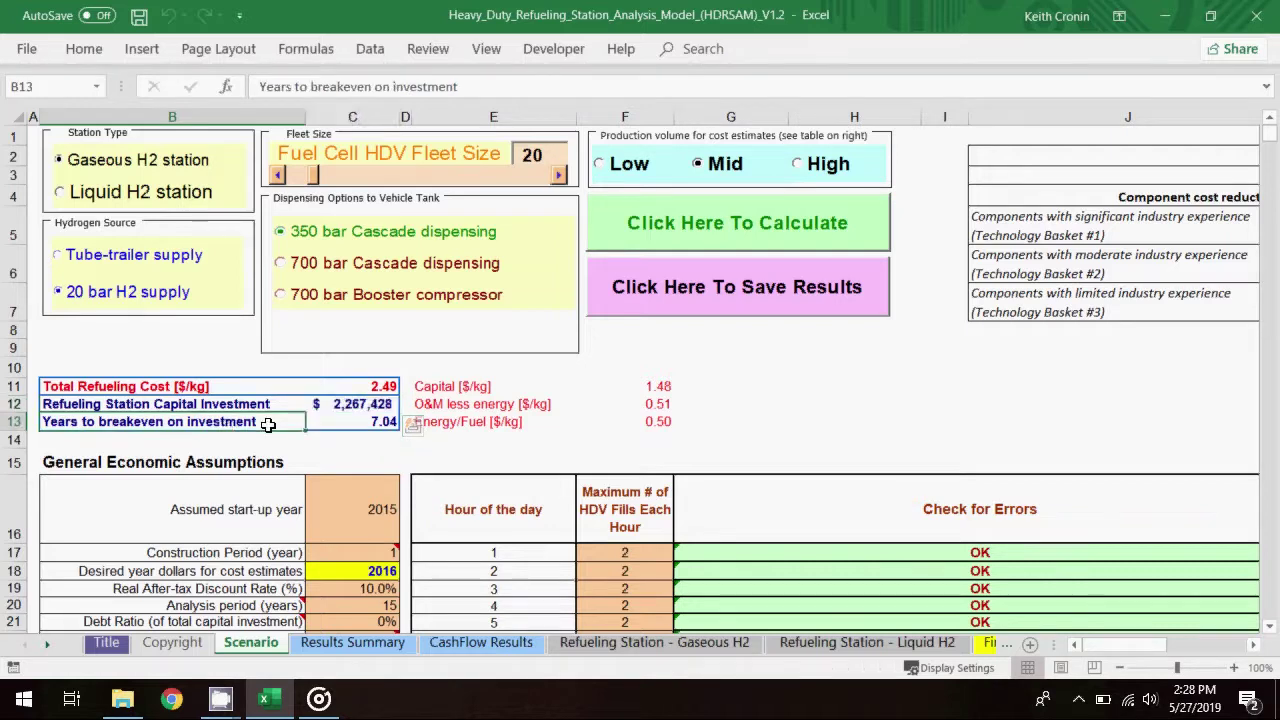
left_click_drag(268, 424, 360, 424)
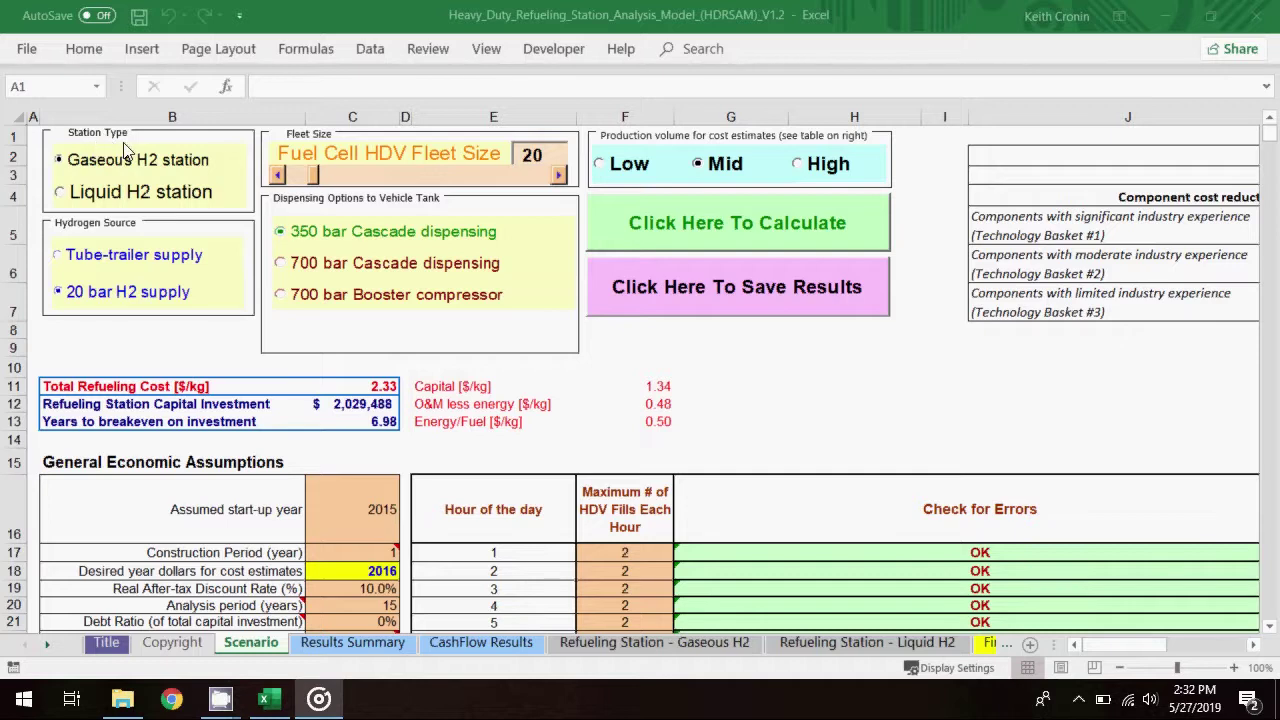
left_click(60, 197)
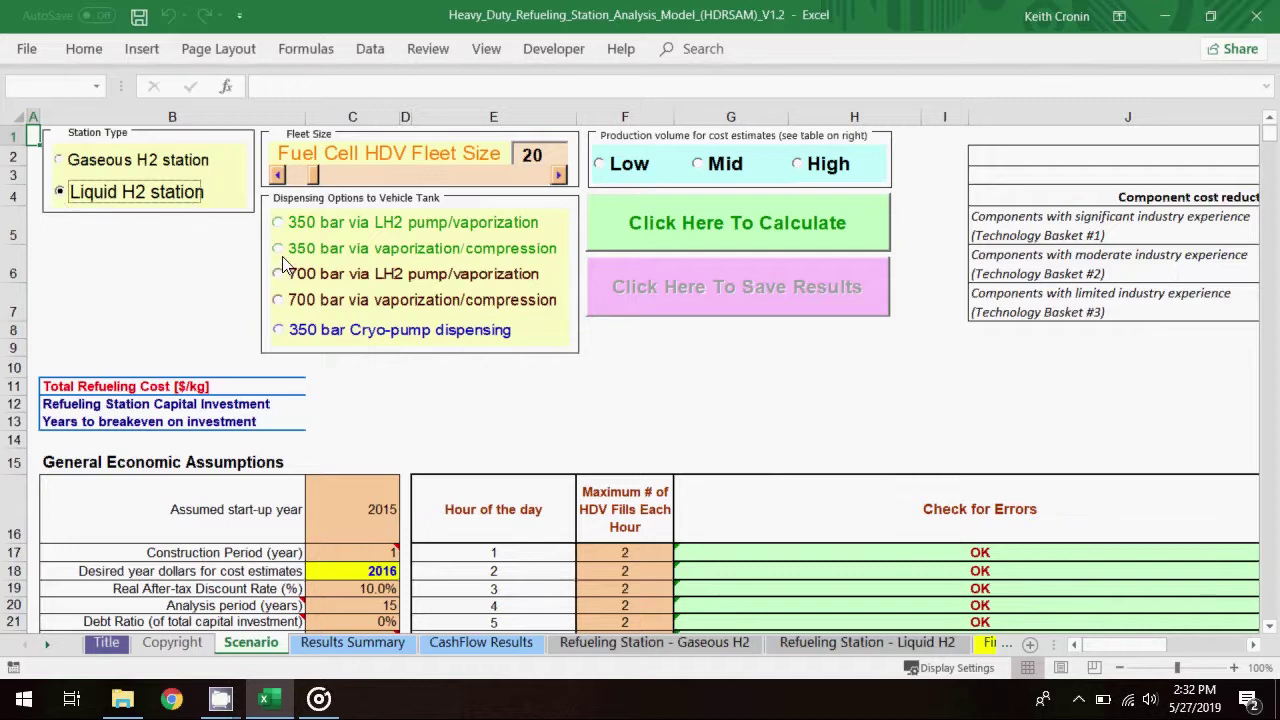
Choose 350 bar via LH2 pump/vaporization dispensing with Mid volume and calculate the liquid station
left_click(279, 224)
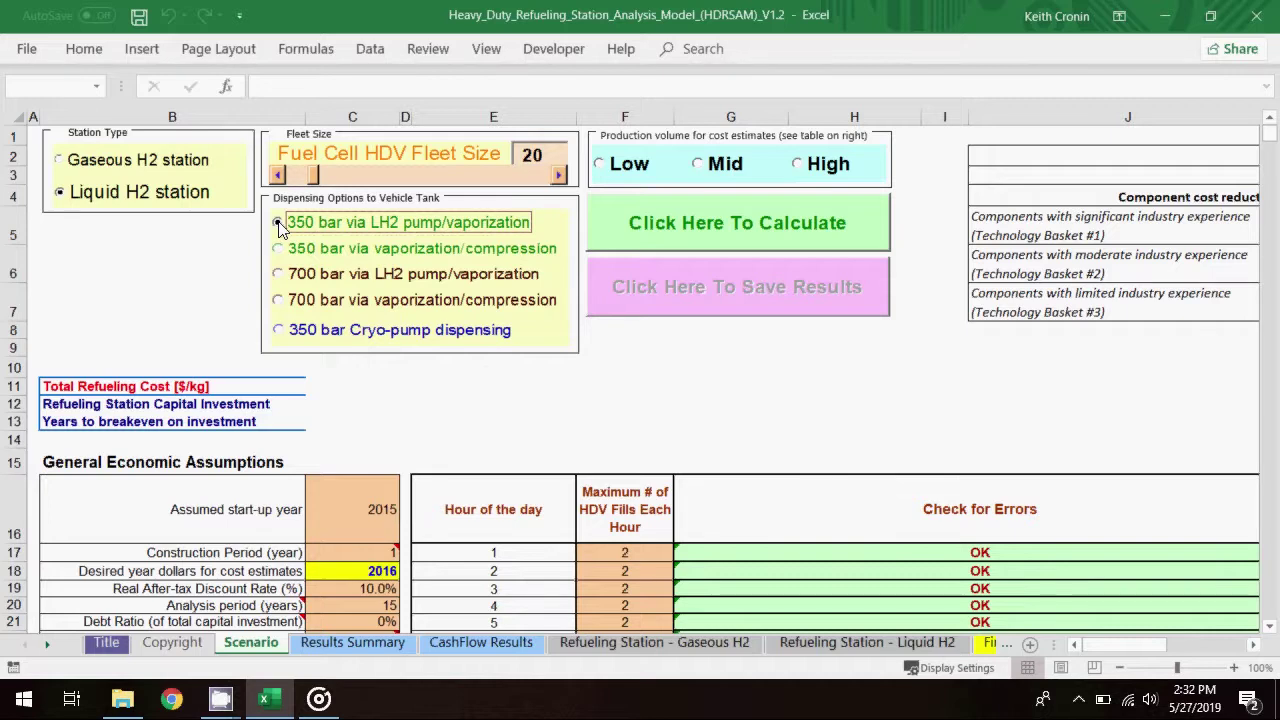
left_click(698, 165)
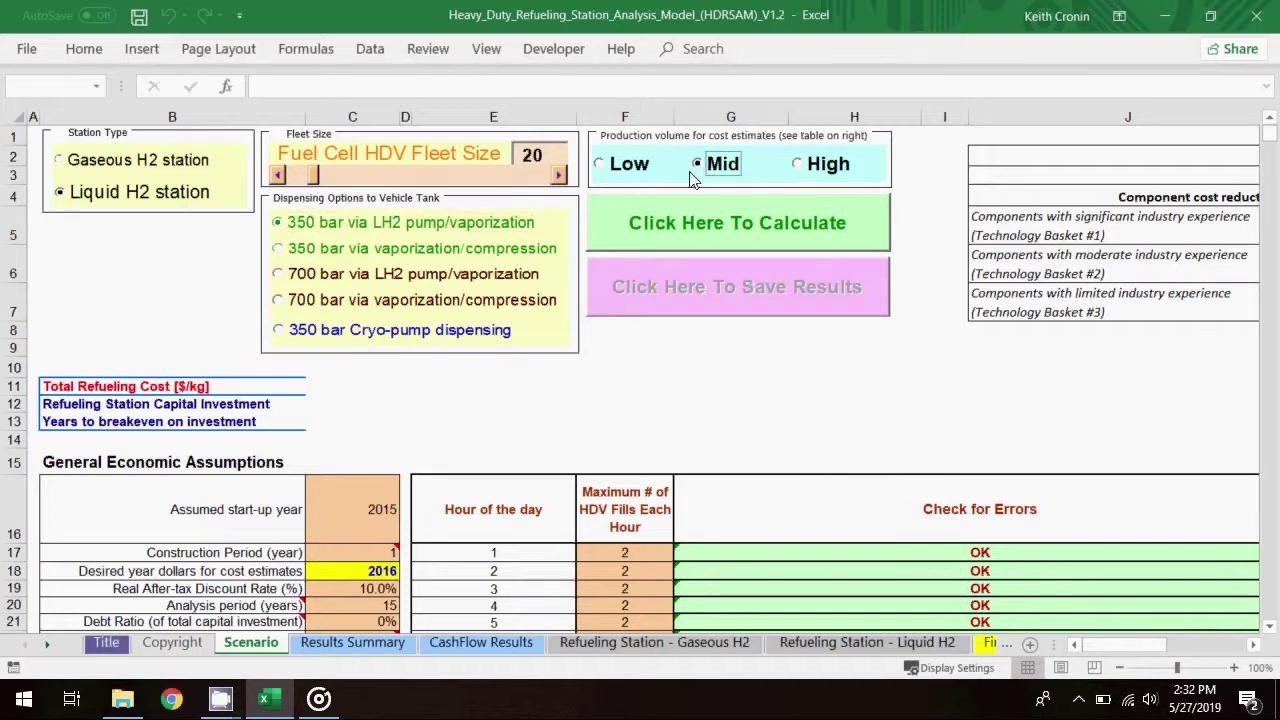
left_click(606, 221)
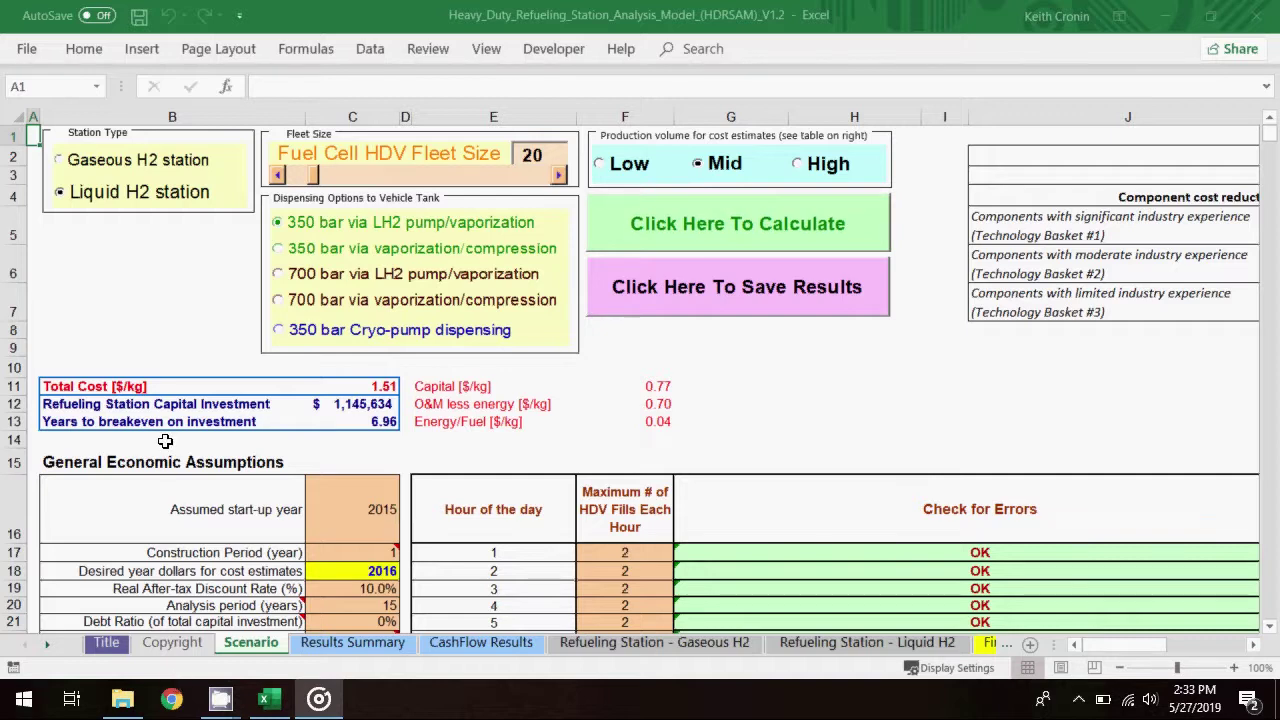
Review the liquid station outputs: 1.51 $/kg cost, $1,145,634 capital, 6.96-year breakeven (B11:C13)
left_click_drag(97, 385, 380, 387)
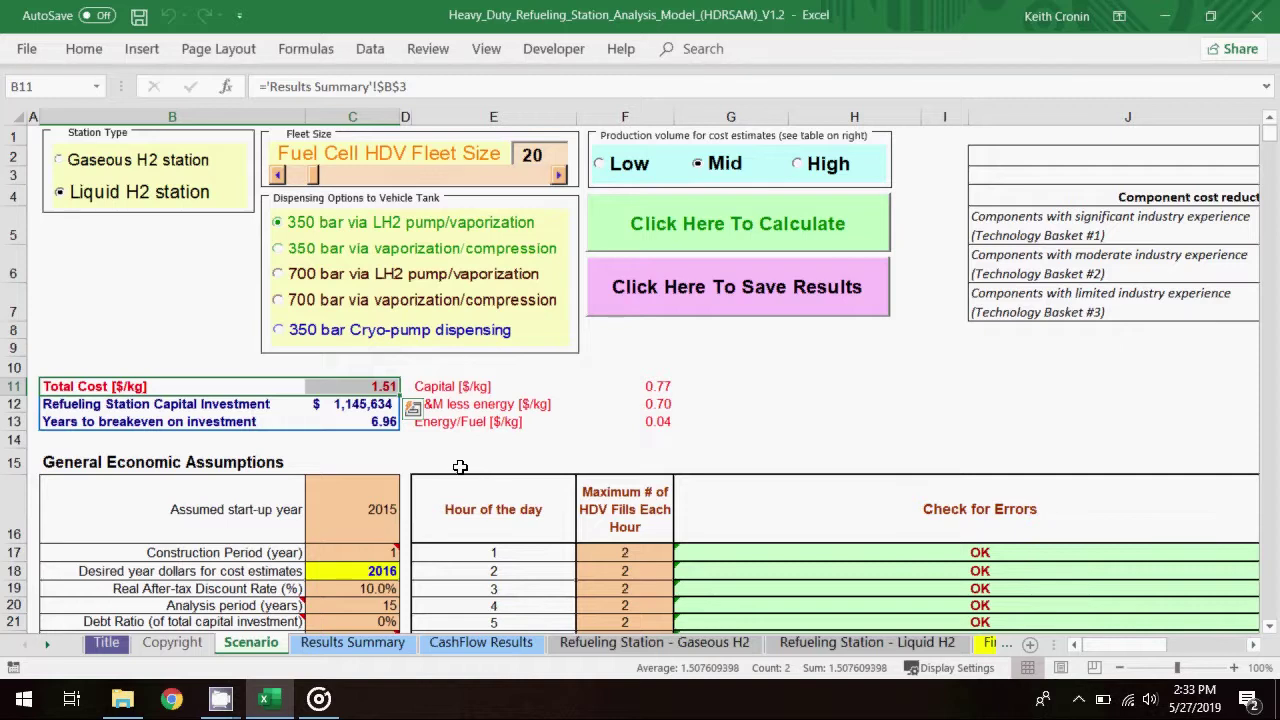
left_click(180, 404)
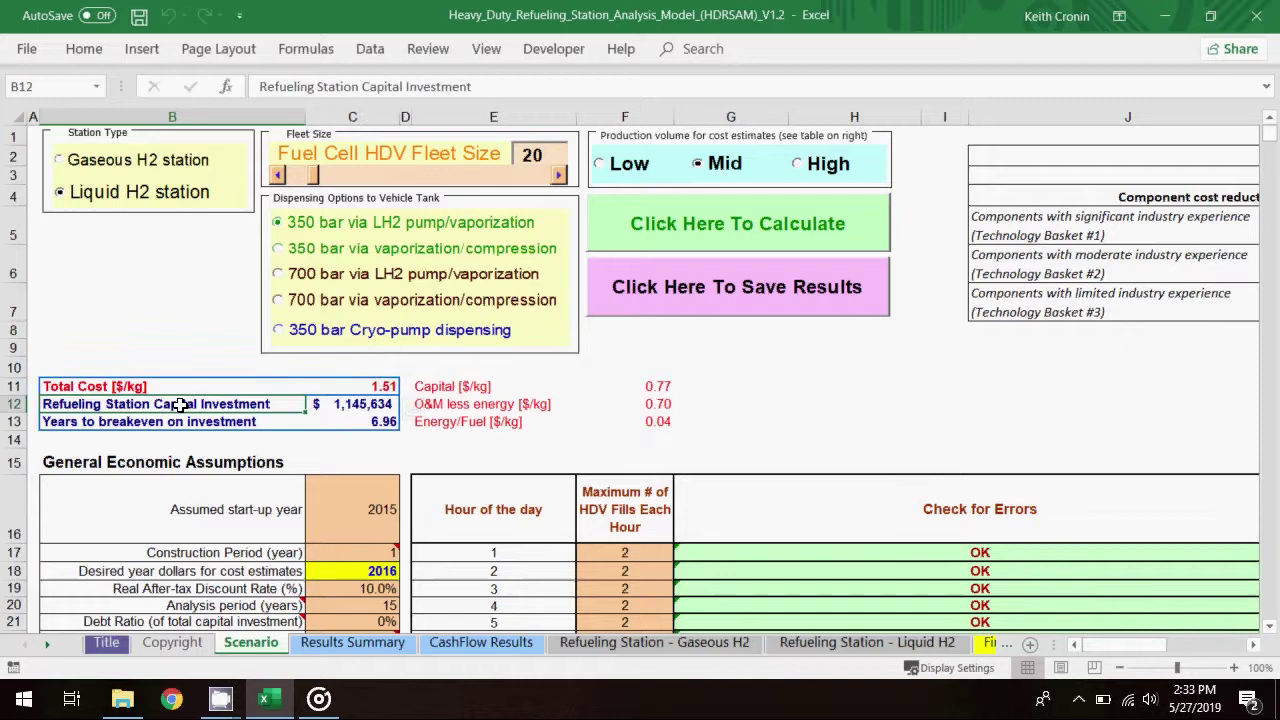
left_click(340, 404, "shift")
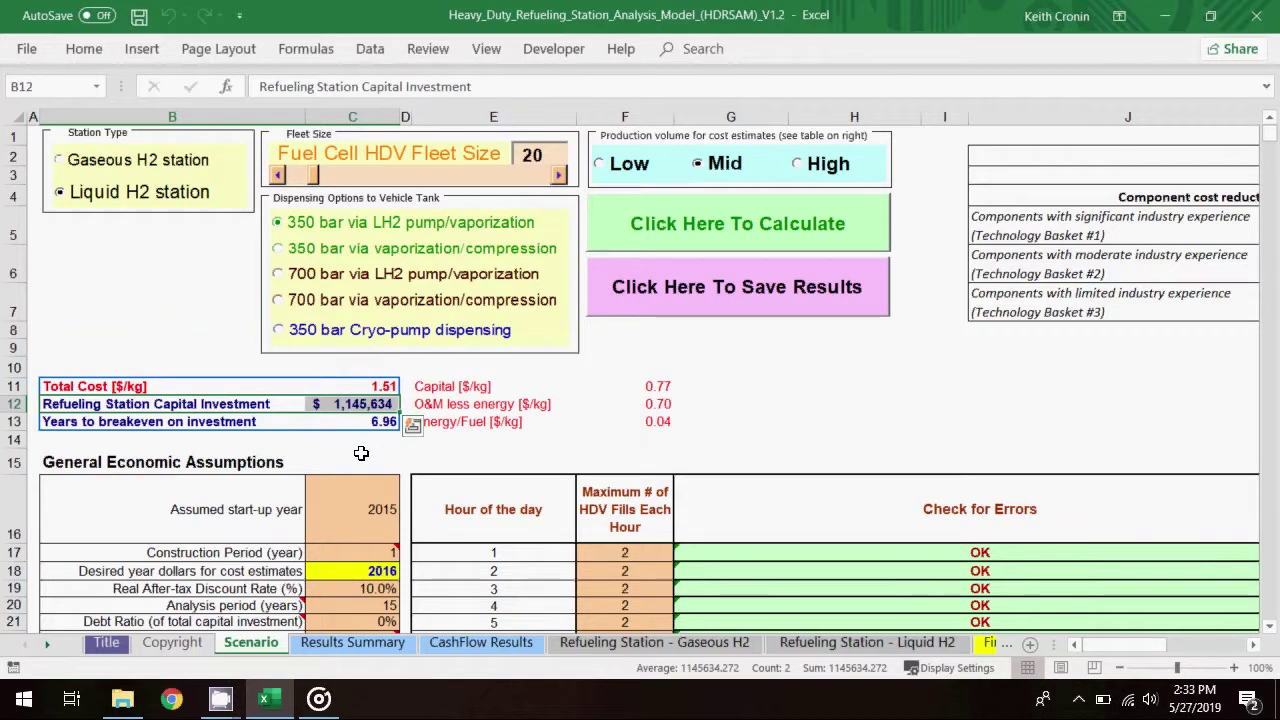
left_click_drag(205, 421, 355, 424)
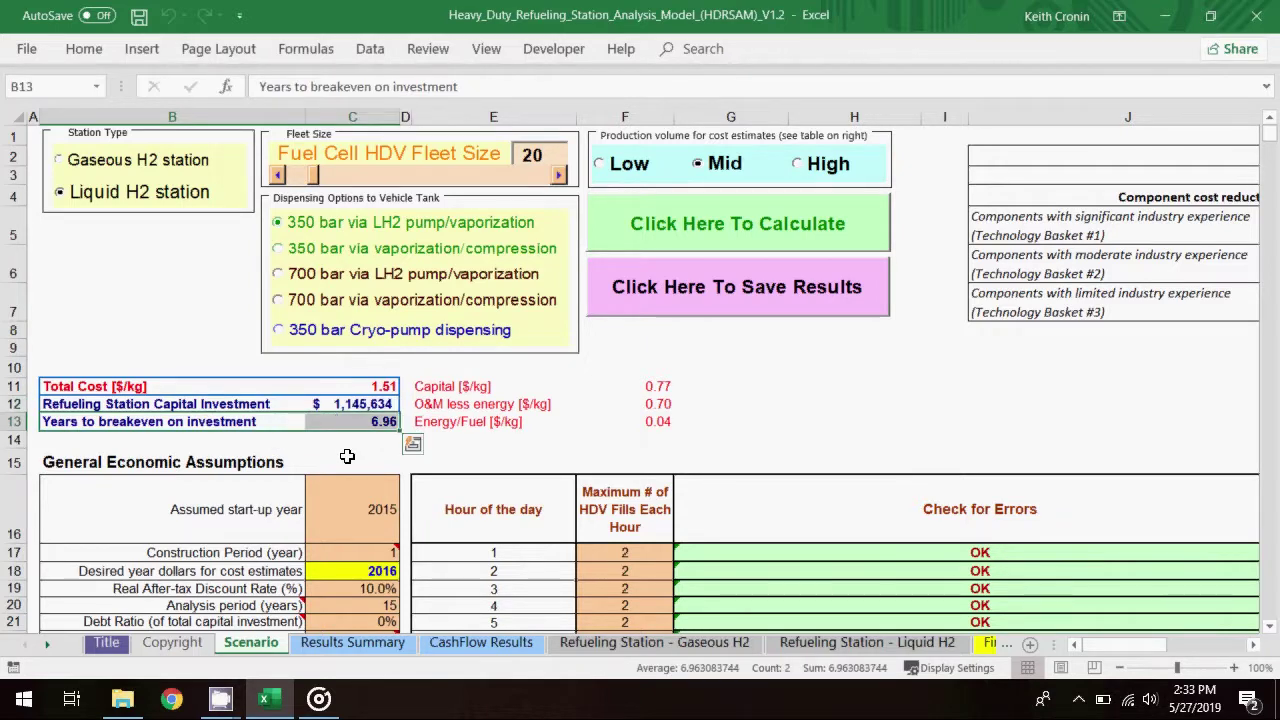